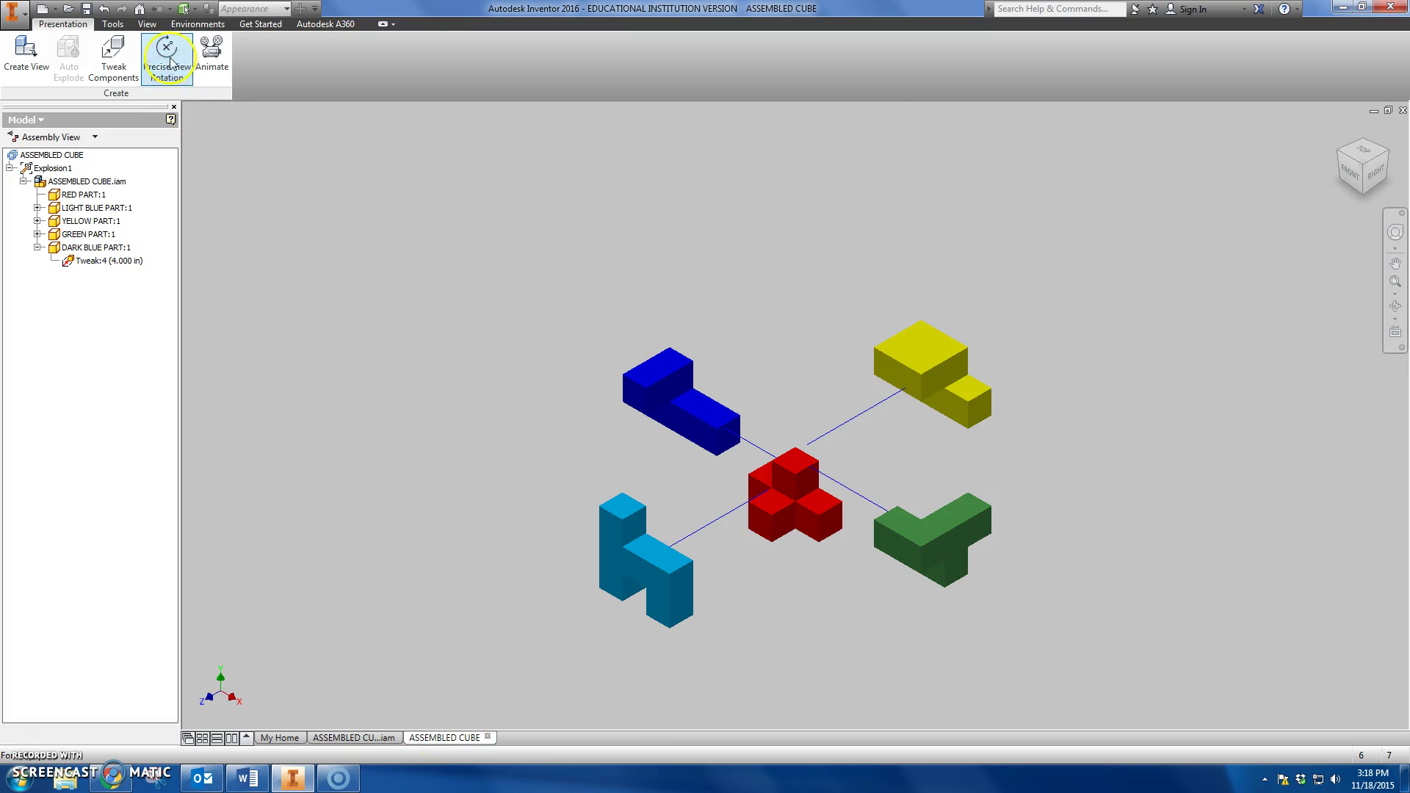
- Play the finished puzzle cube's assembly animation forward once and close the animation settings
click(200, 60)
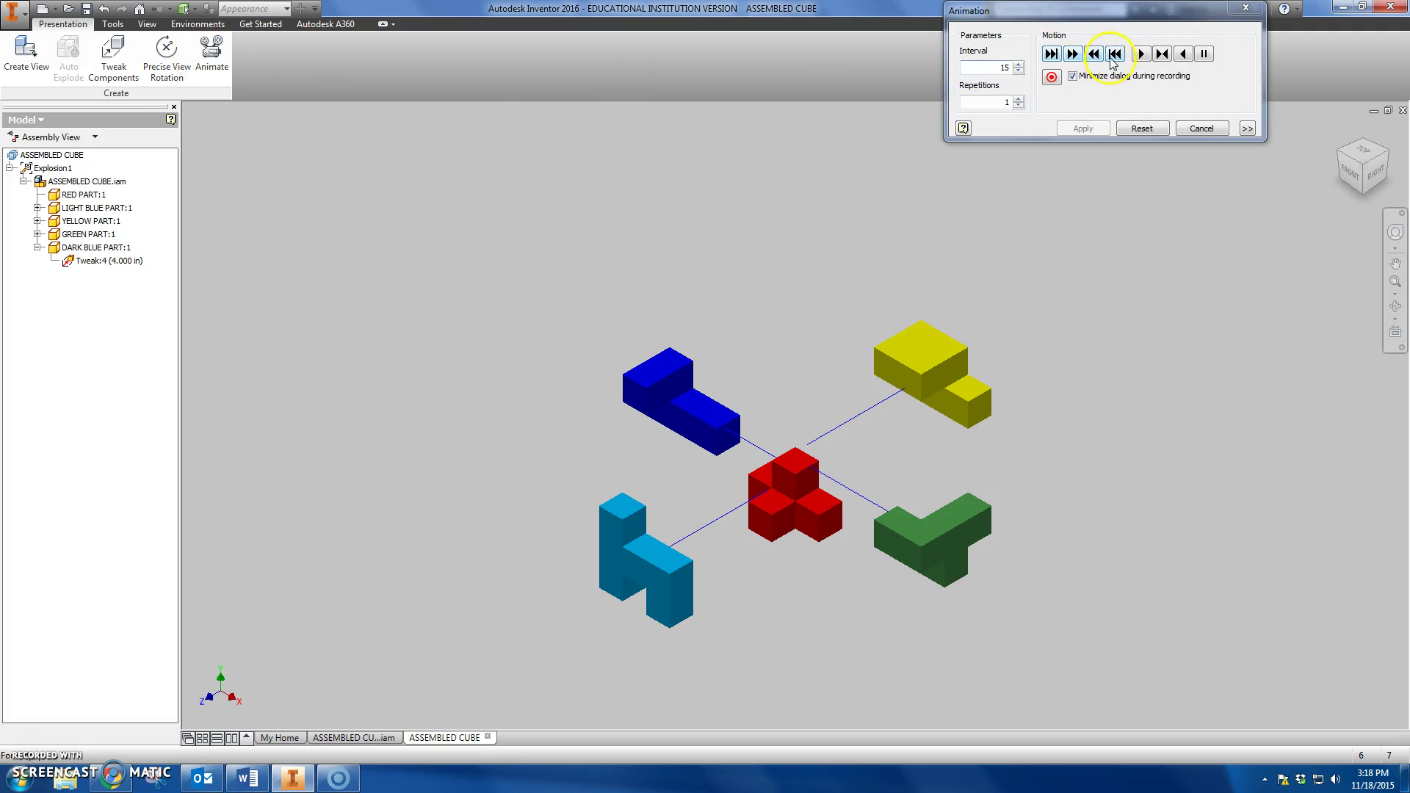
click(1139, 56)
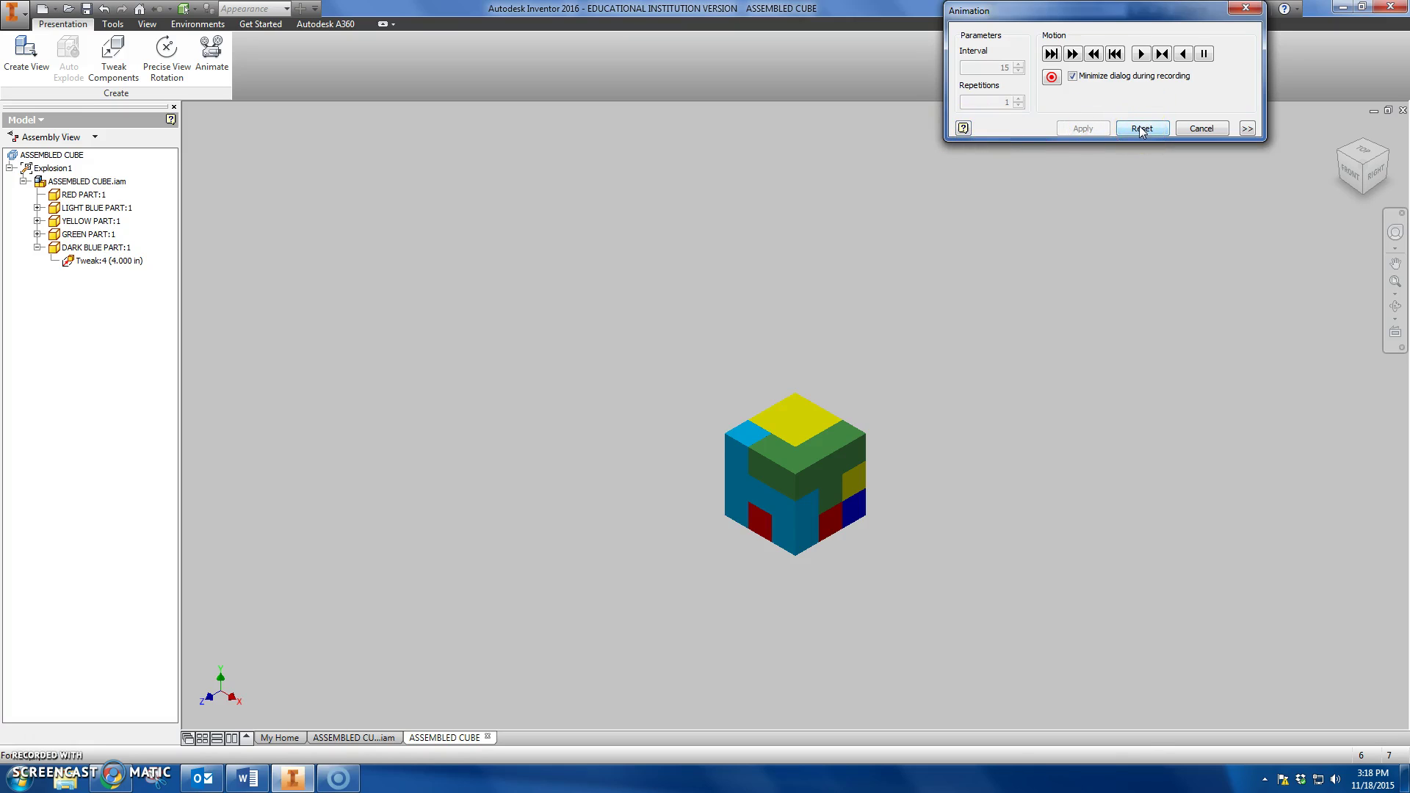
click(1196, 128)
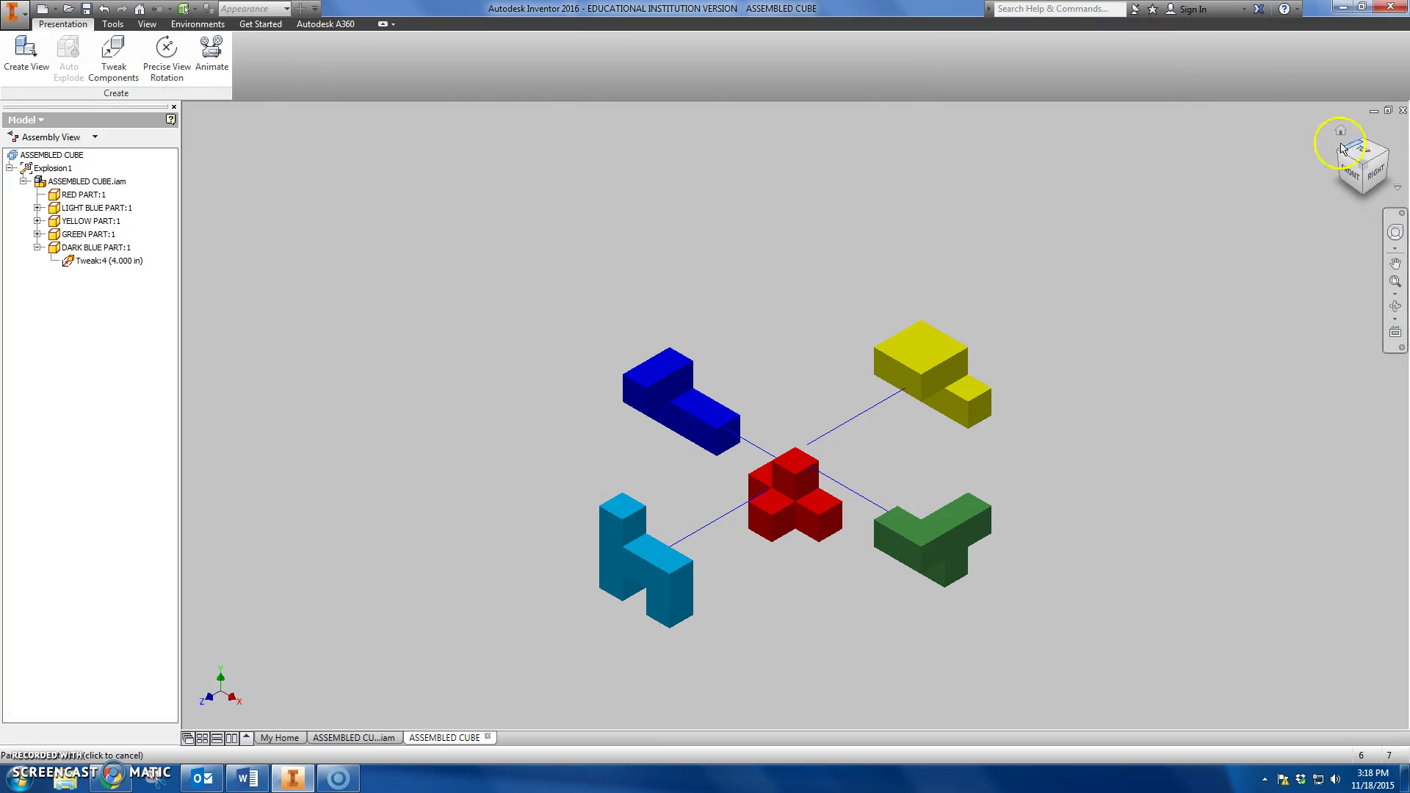
- Start a new presentation file and create a view of the ASSEMBLED CUBE assembly without automatic explosion
click(1374, 111)
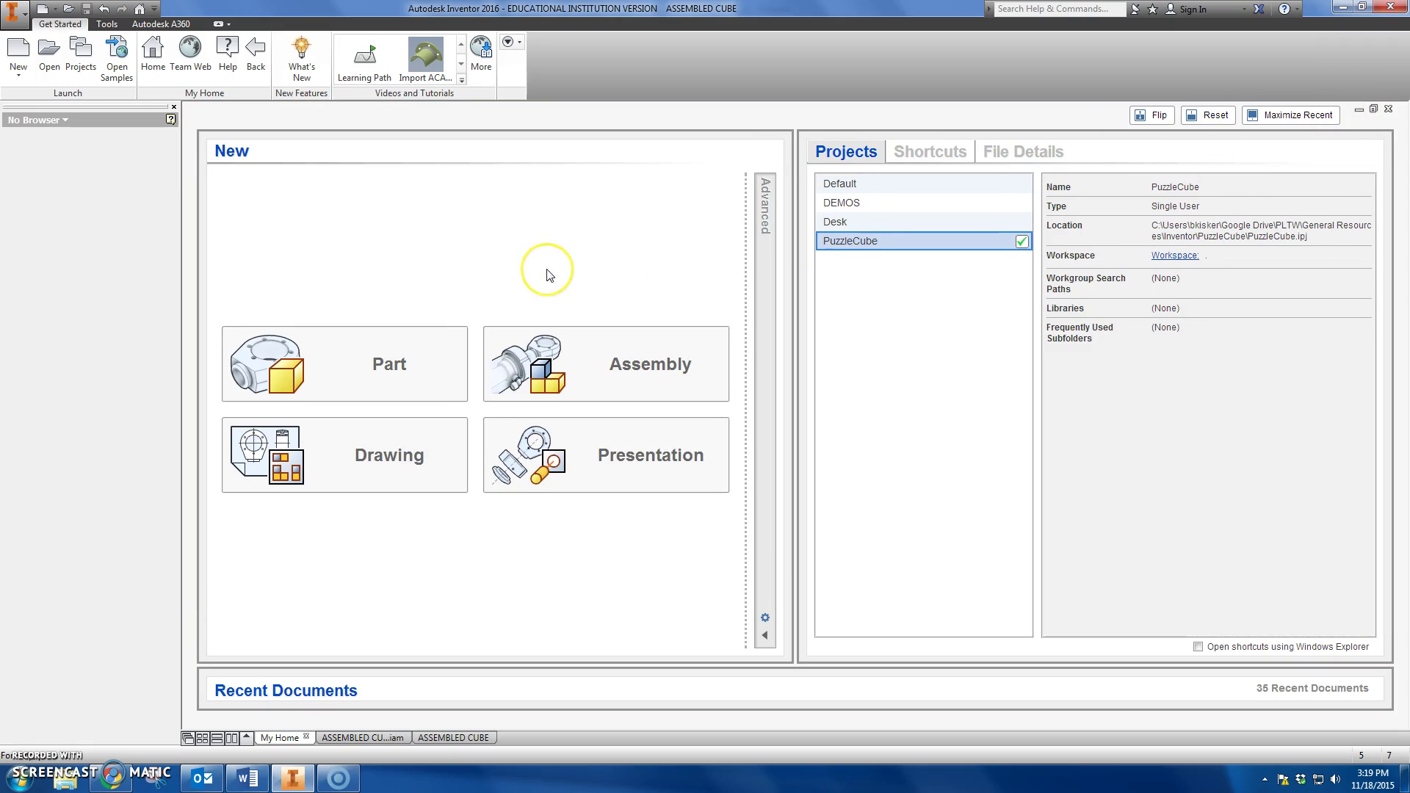
click(568, 490)
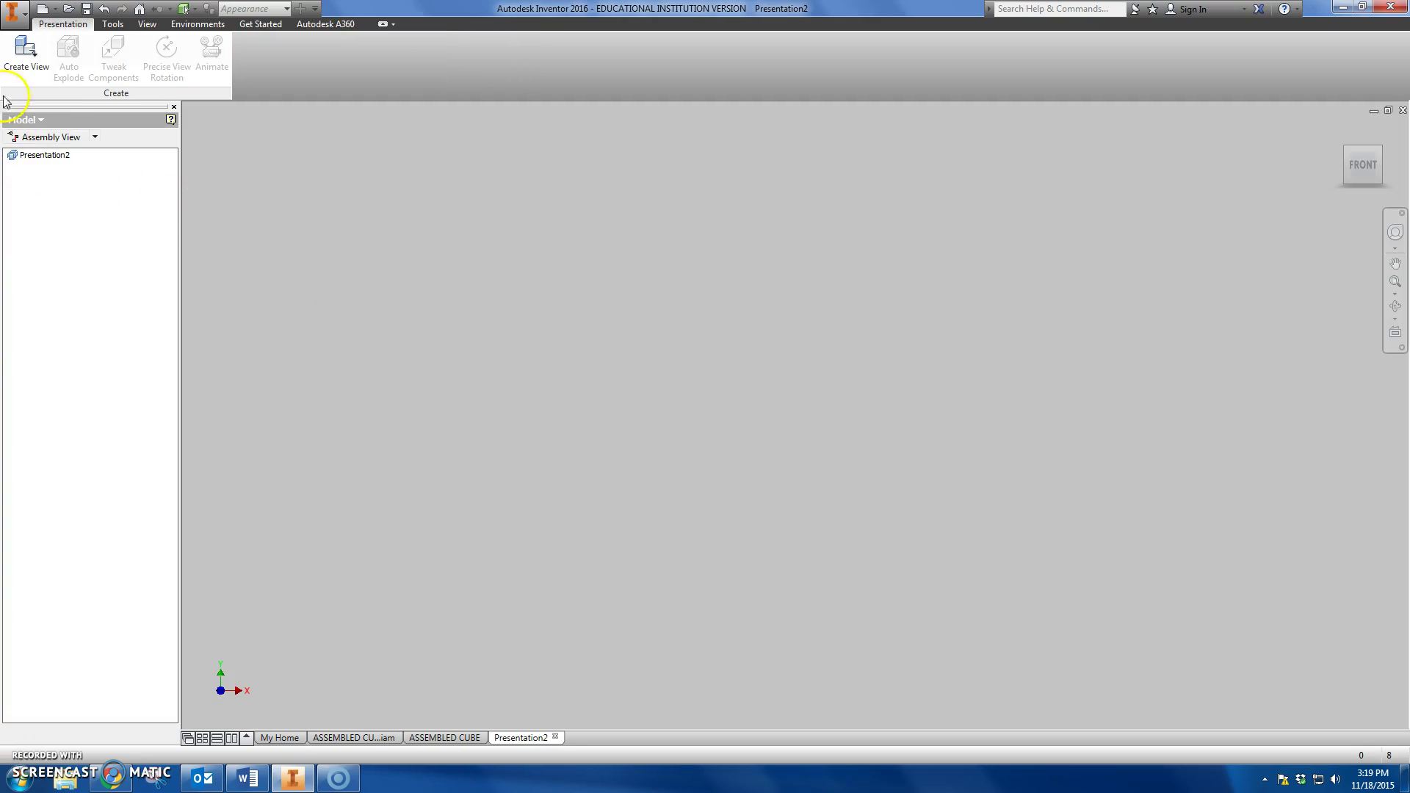
click(17, 51)
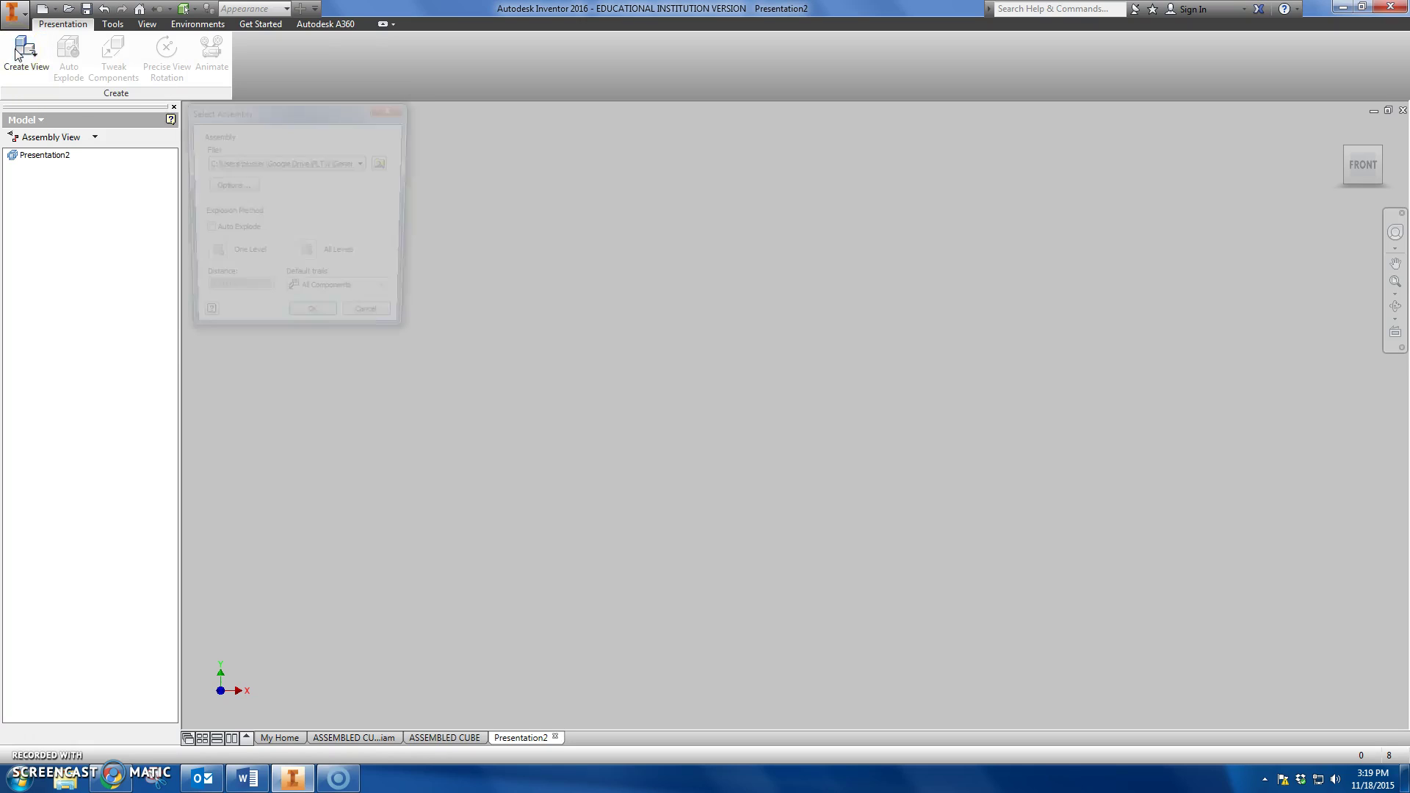
click(235, 163)
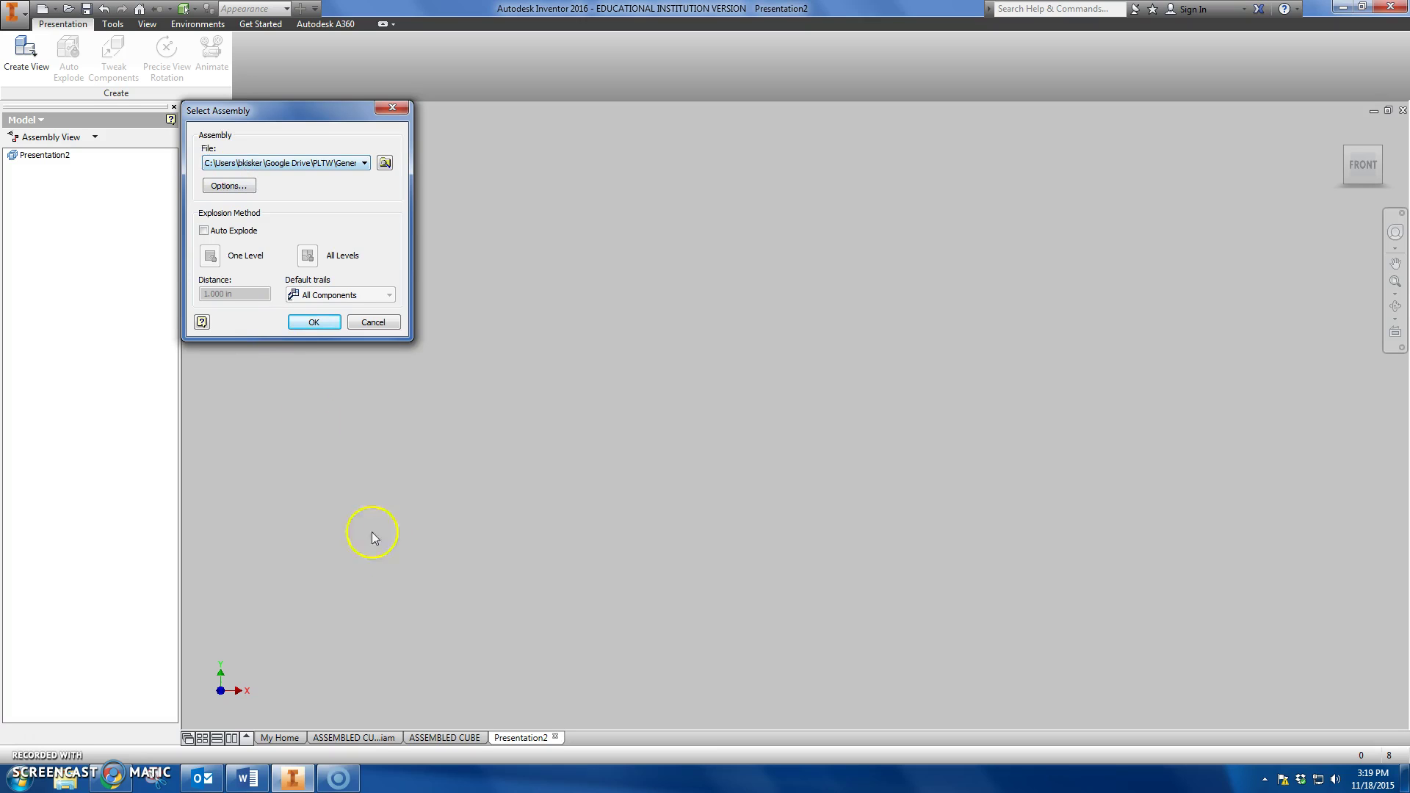
click(356, 738)
click(324, 169)
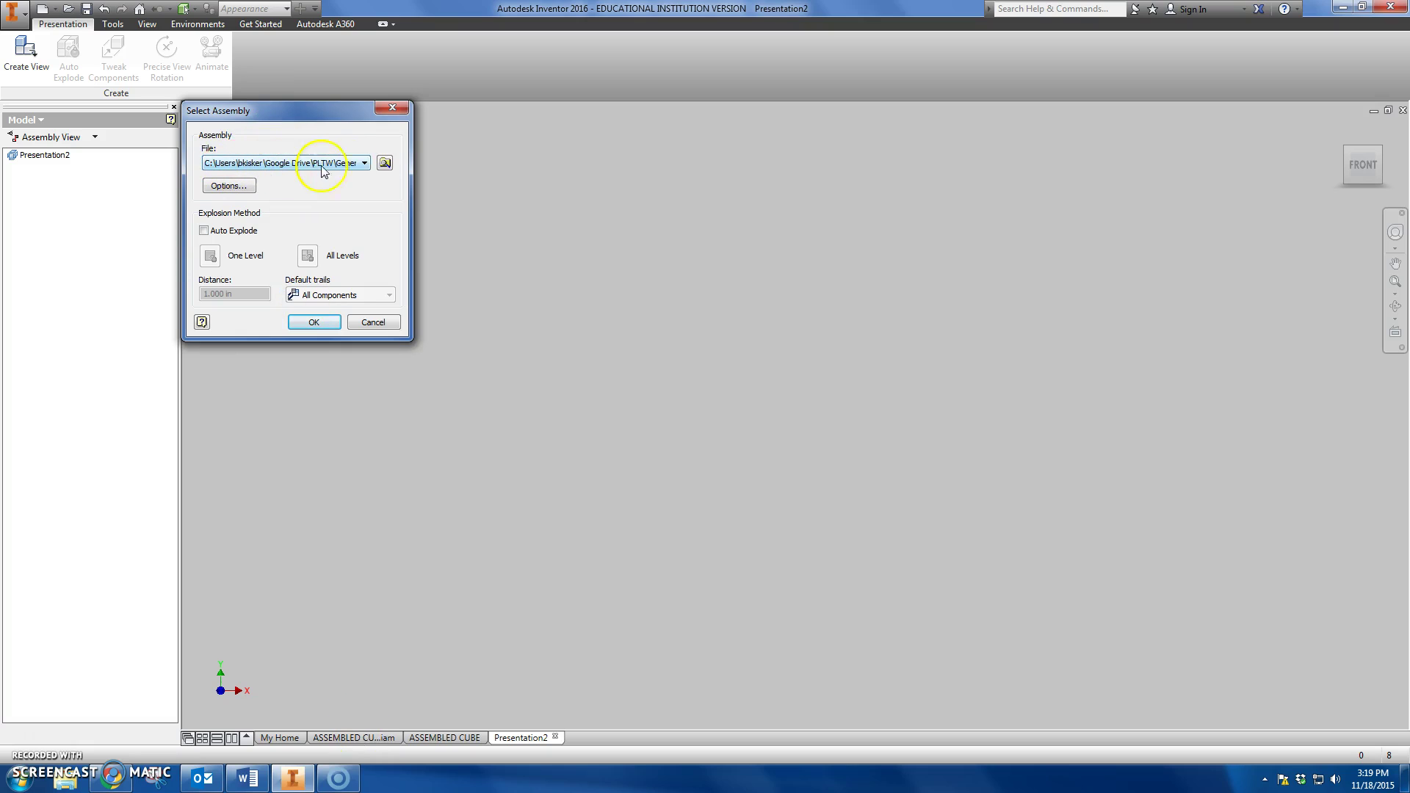
click(384, 162)
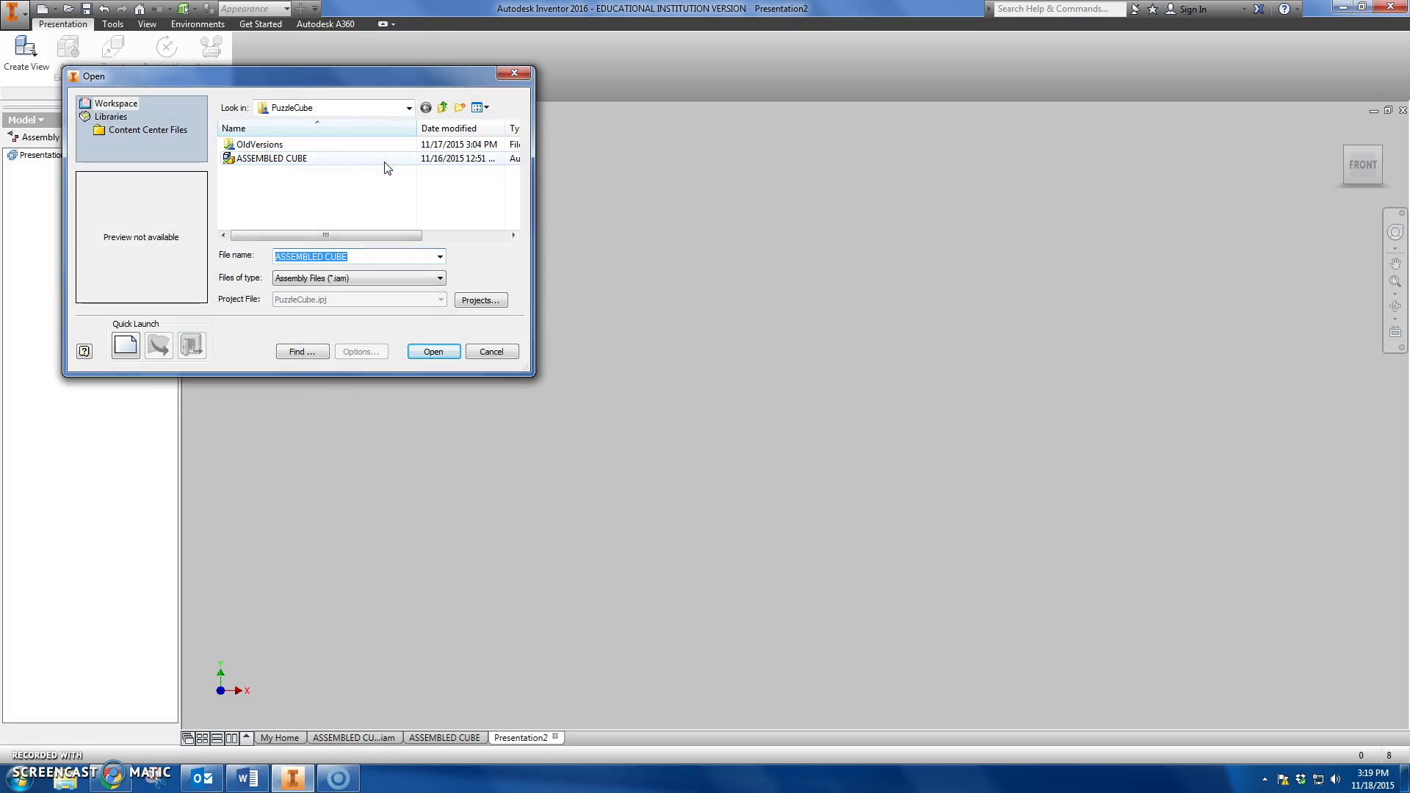
click(290, 160)
click(433, 351)
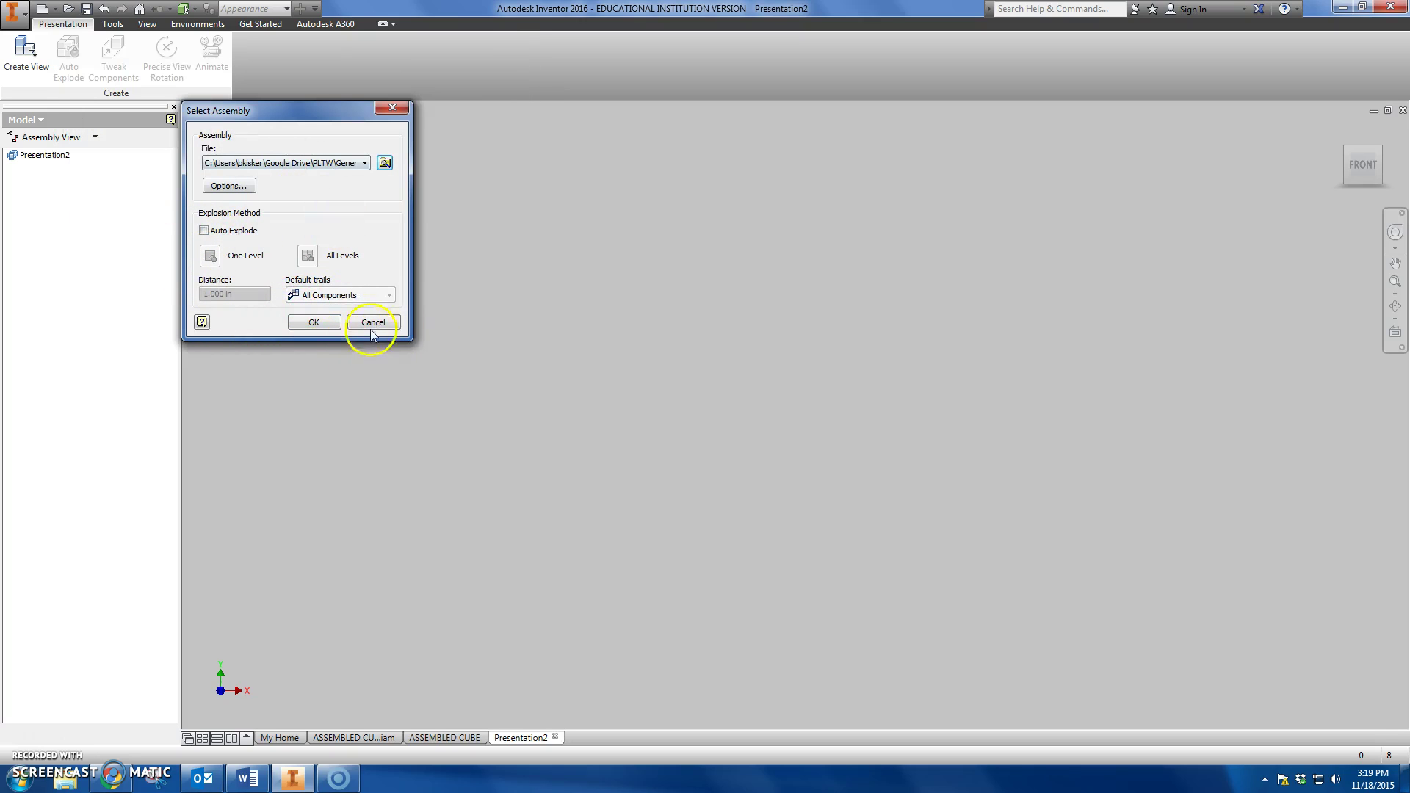
click(315, 322)
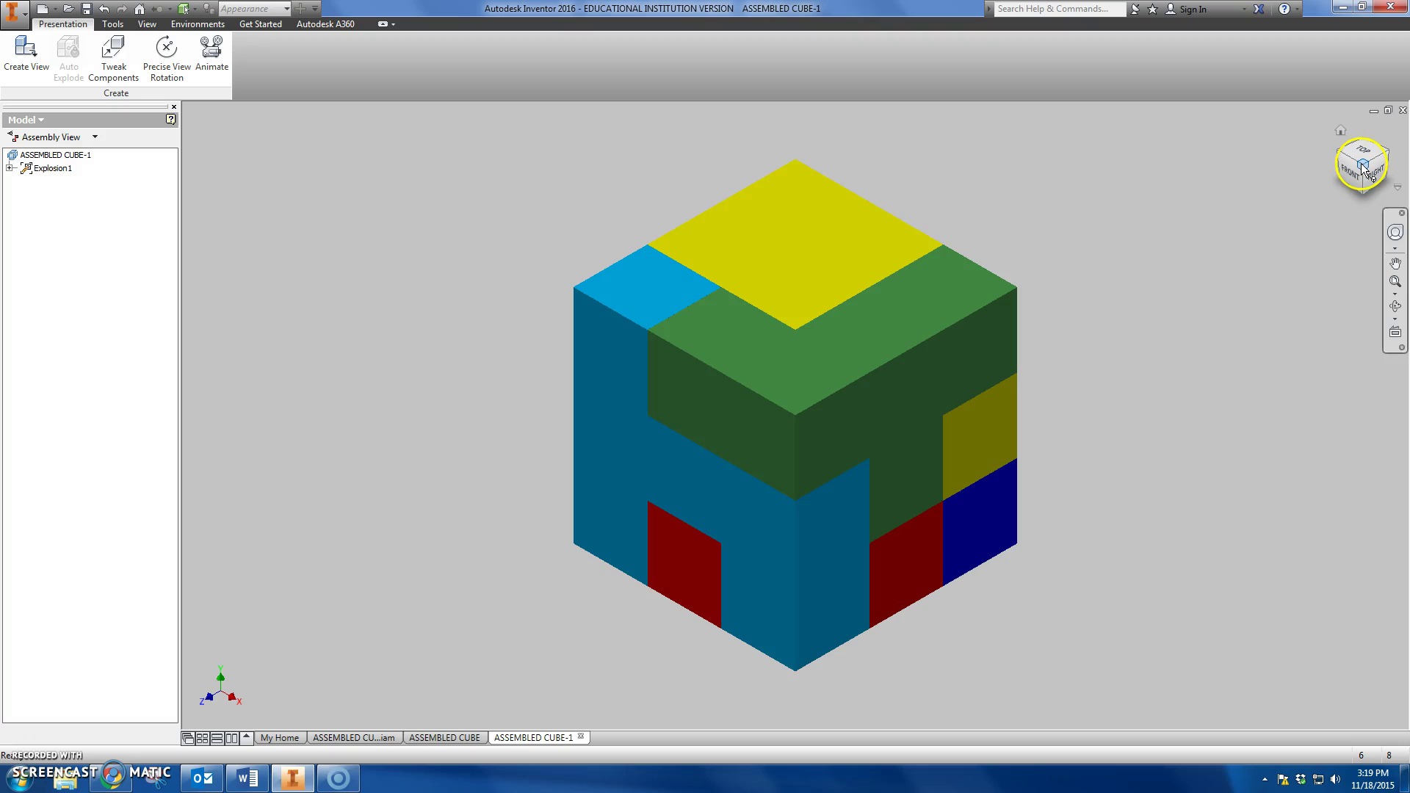
scroll(813, 294, up, 3)
scroll(808, 301, down, 8)
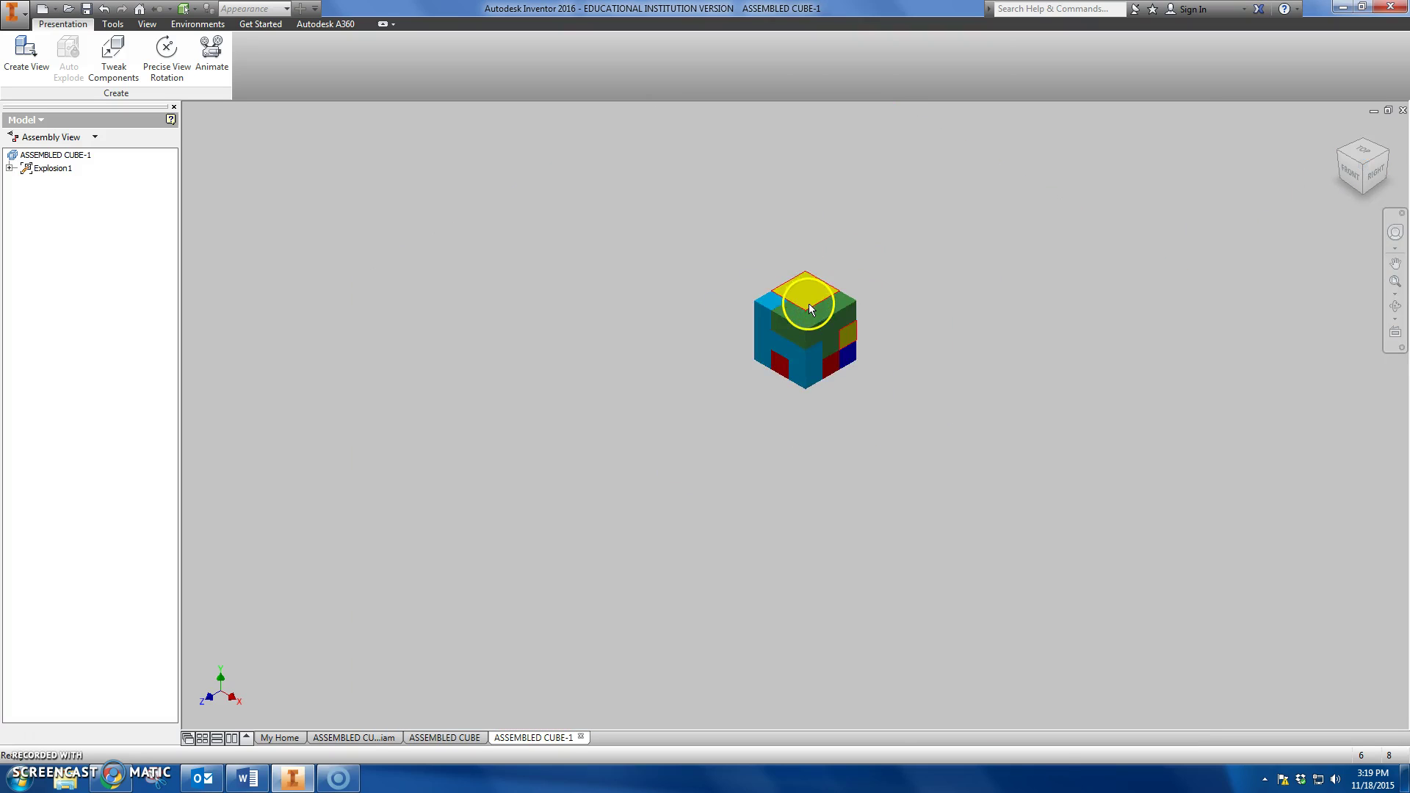
scroll(729, 293, up, 2)
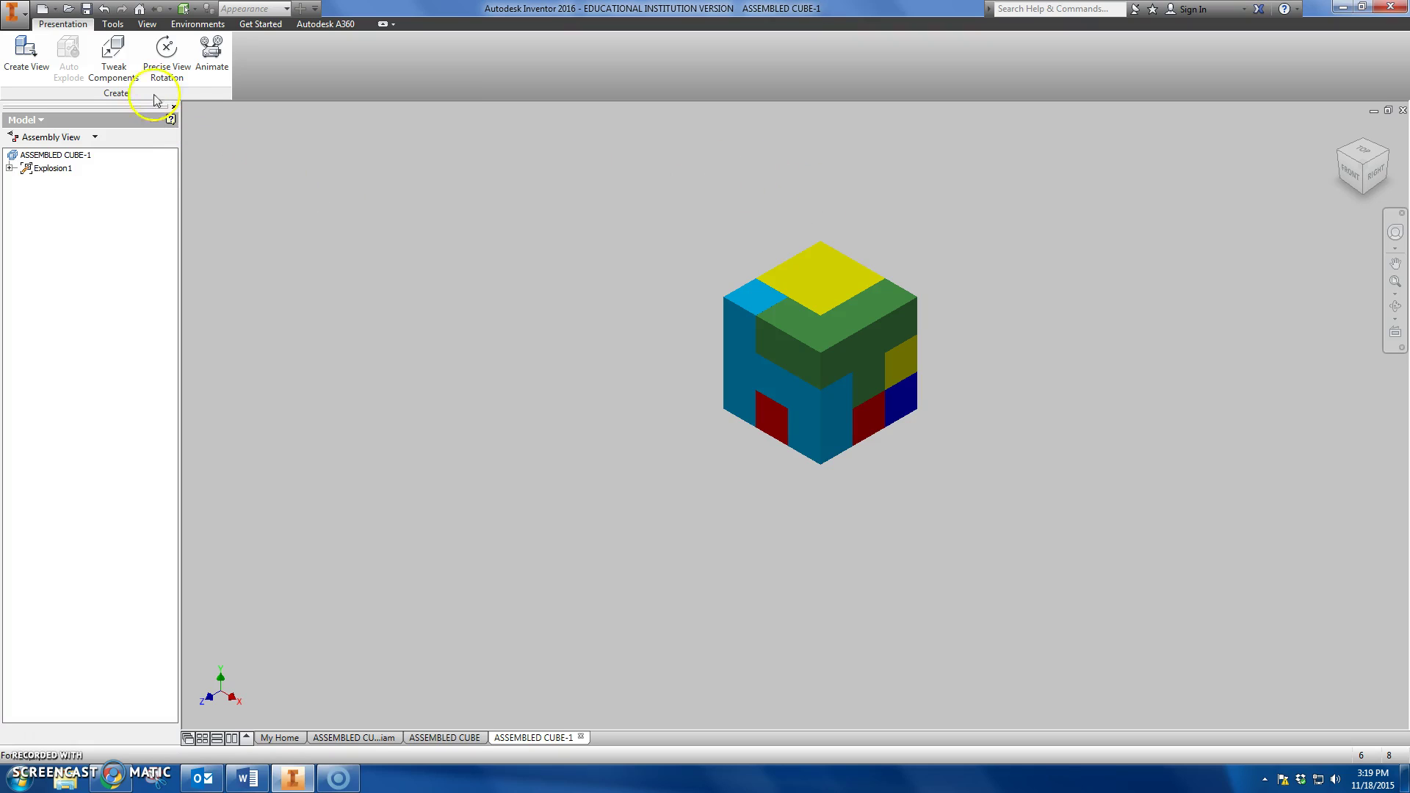
click(125, 59)
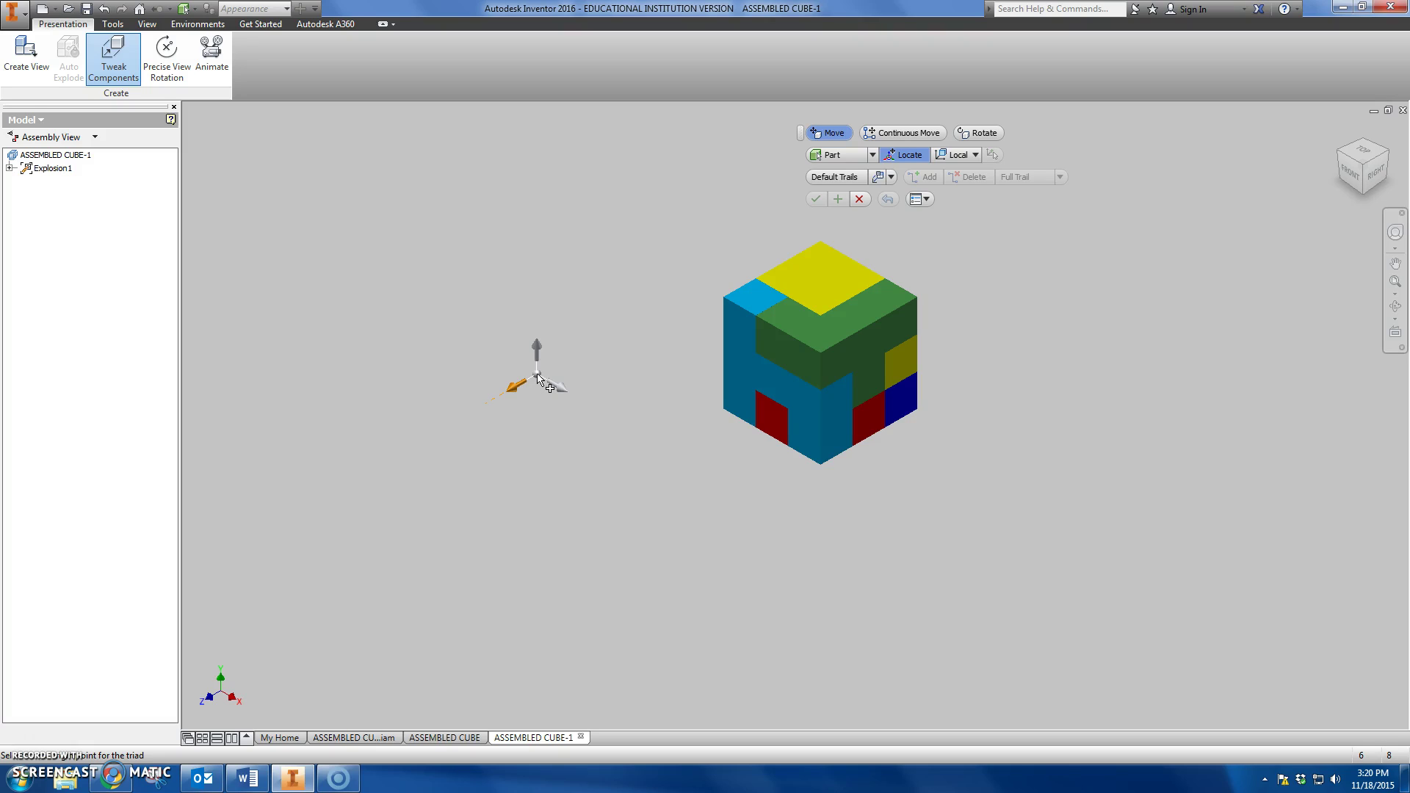
drag(630, 380, 586, 380)
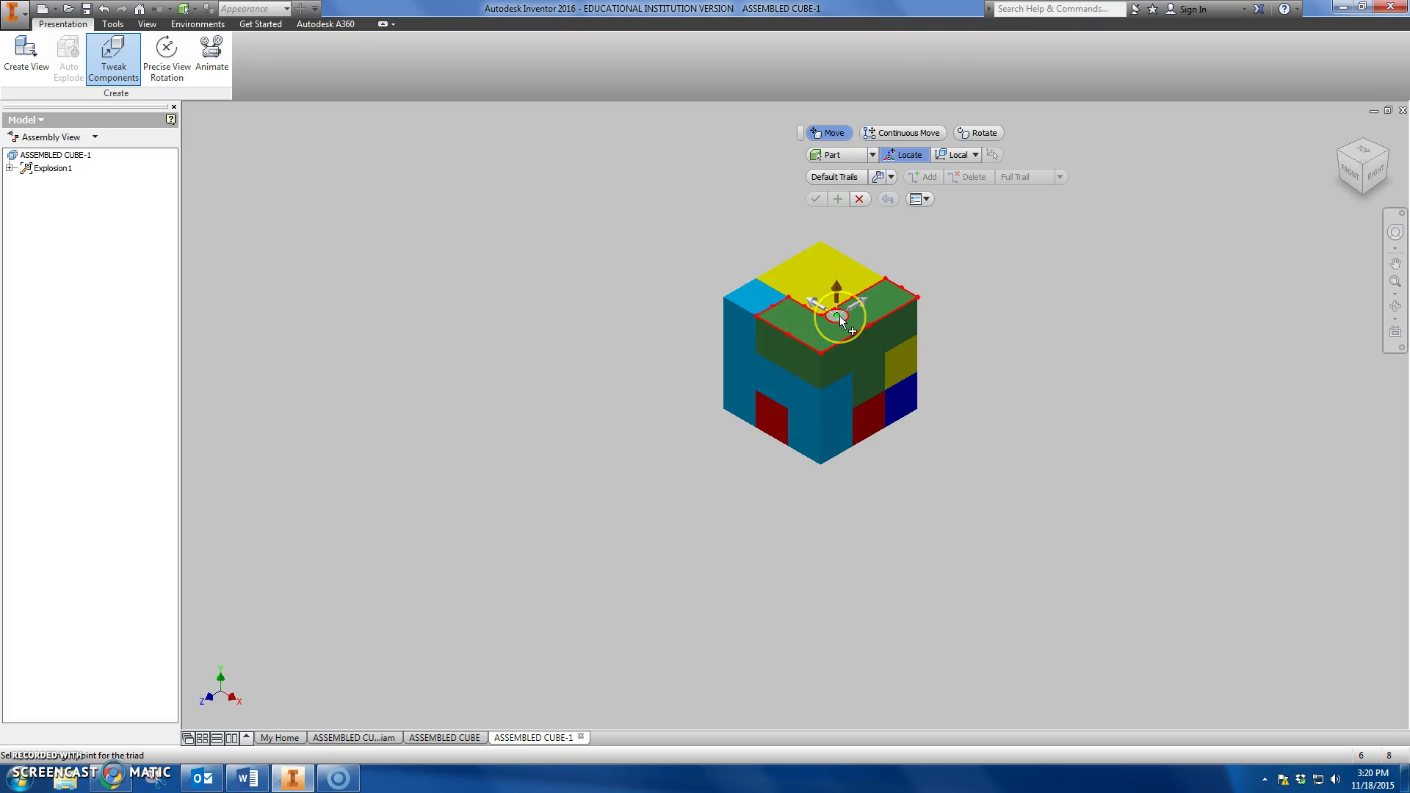
mouse_move(842, 322)
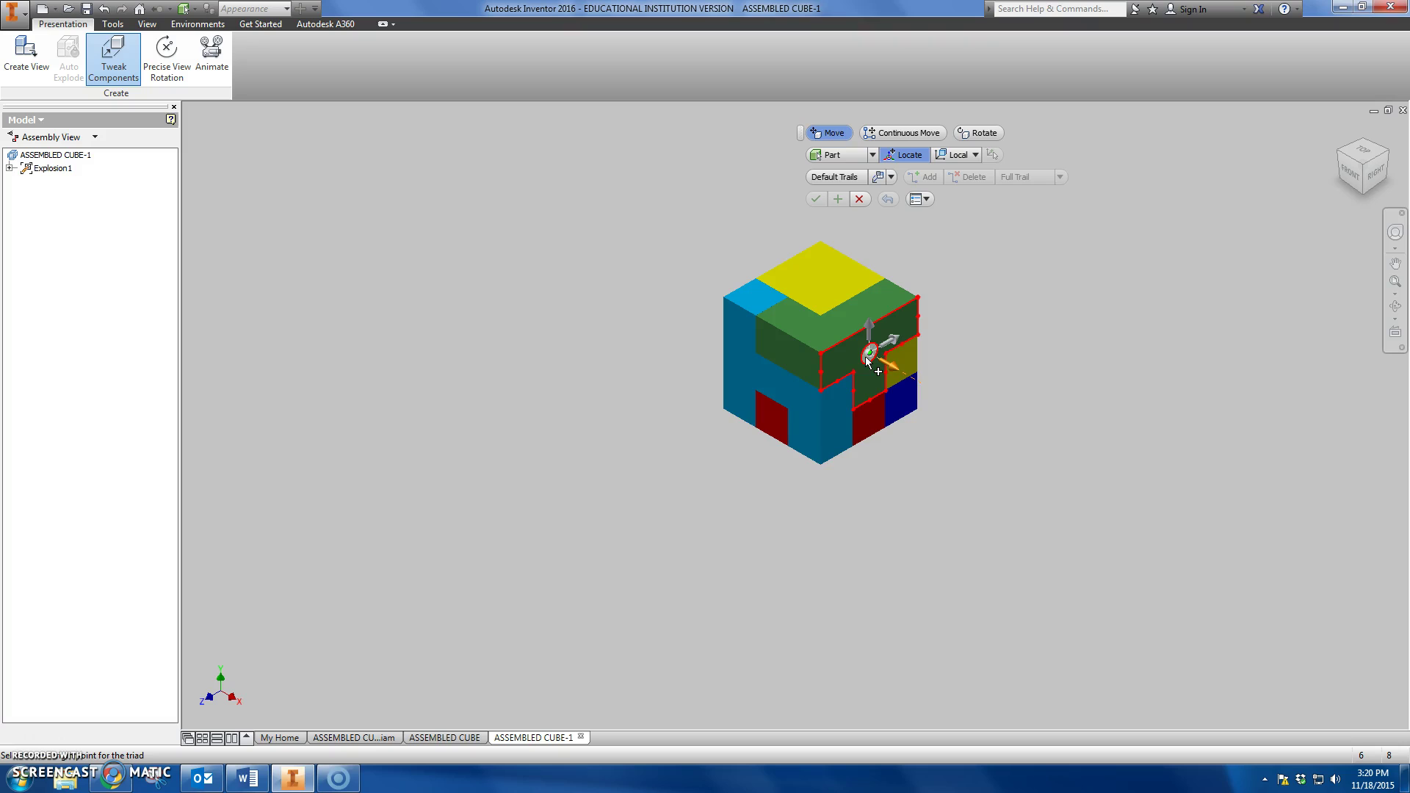
click(870, 356)
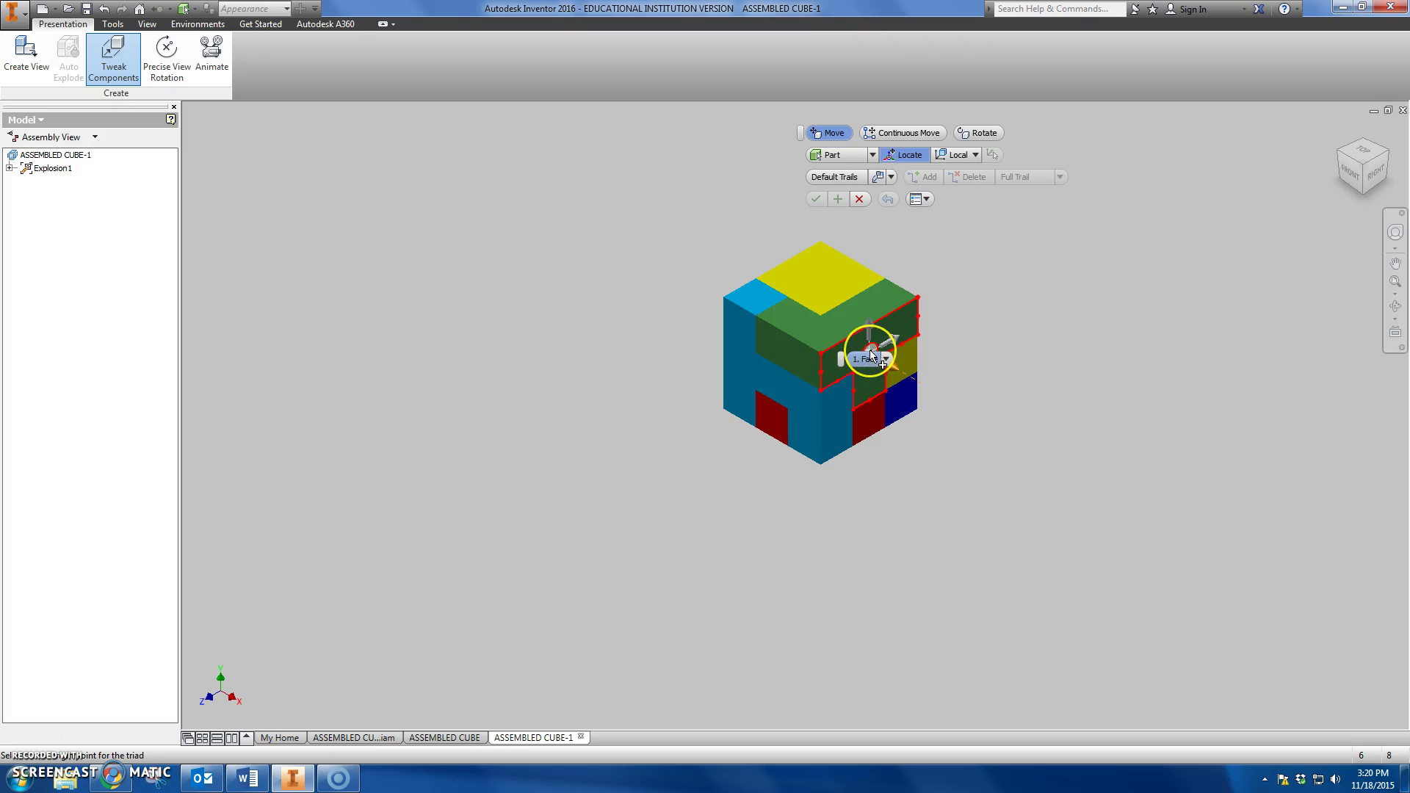
click(895, 372)
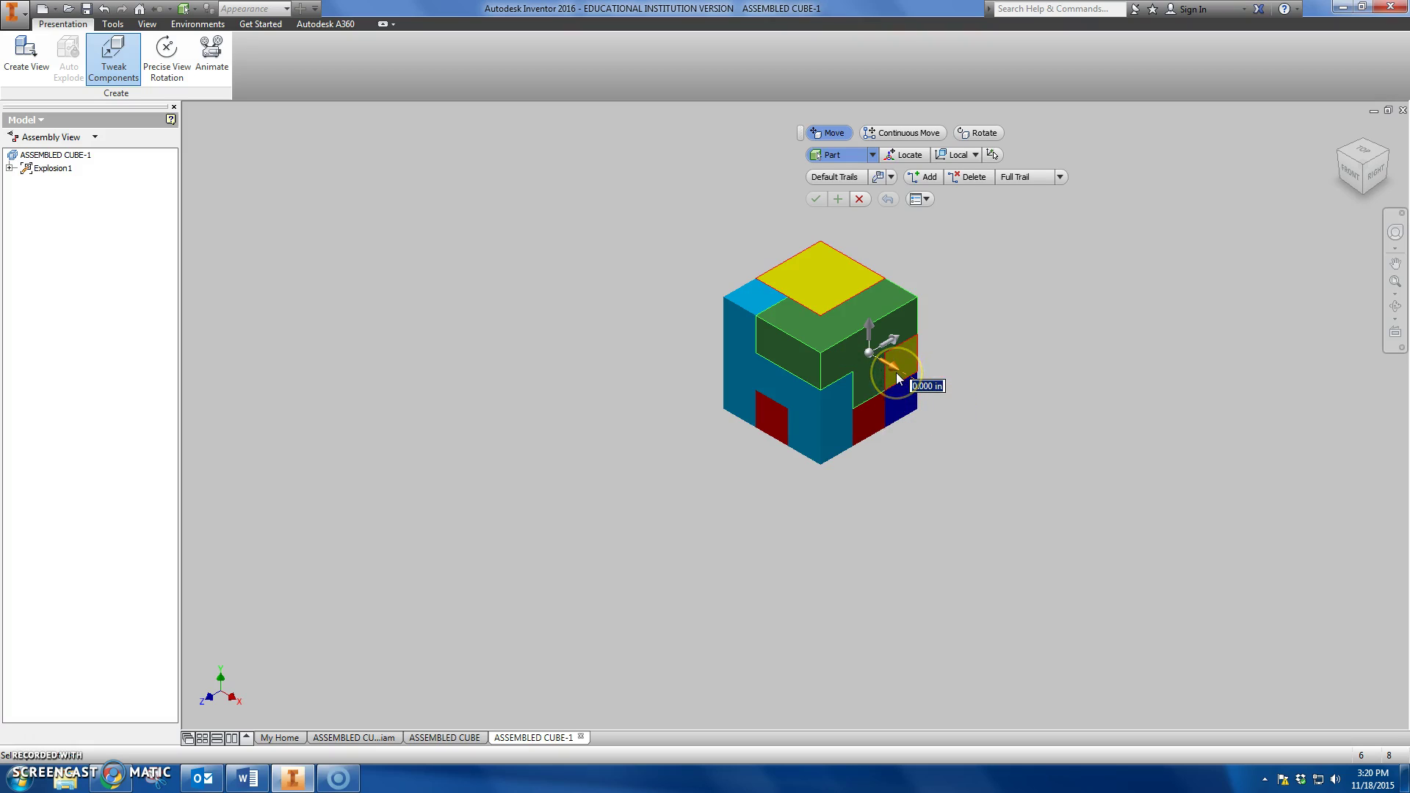
click(858, 355)
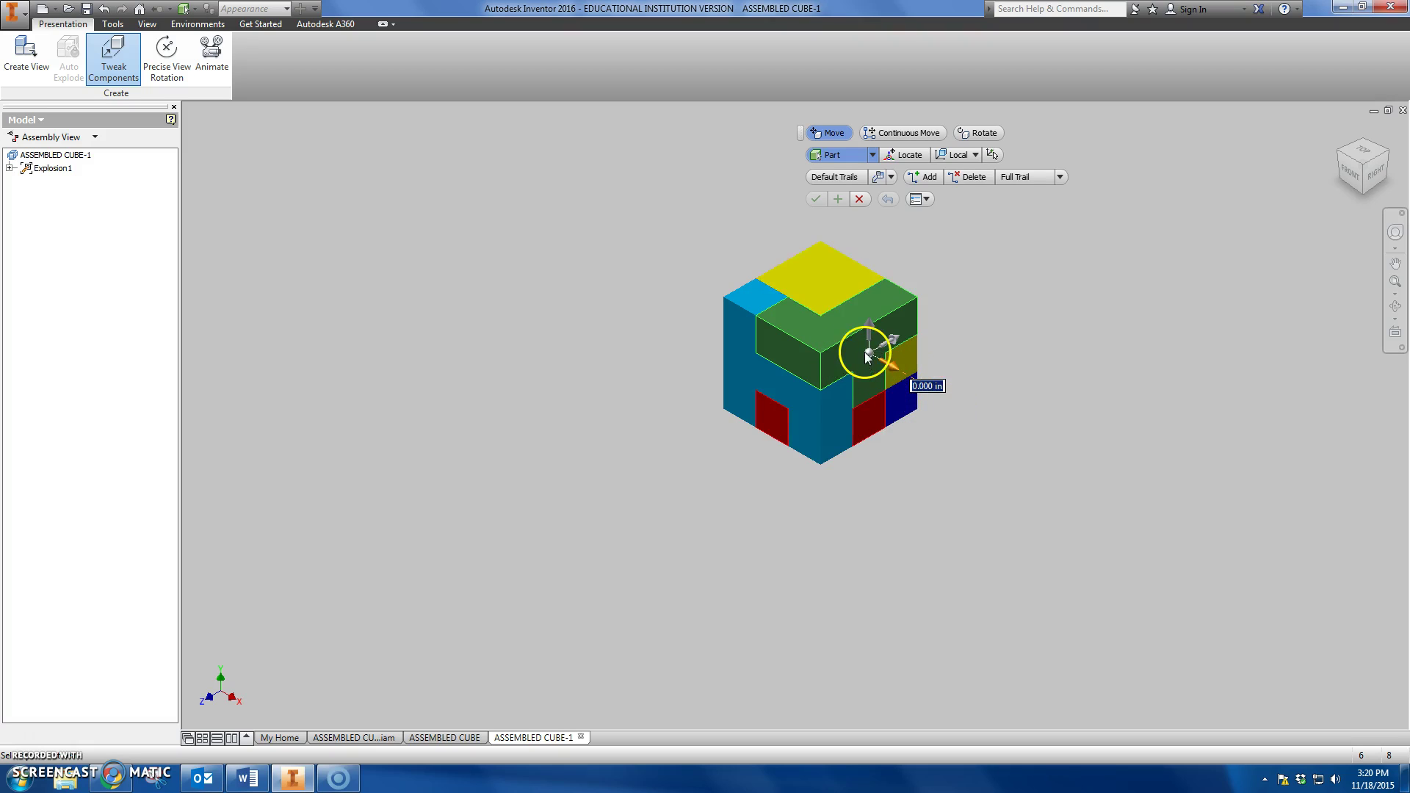
click(924, 387)
click(858, 345)
drag(887, 363, 1010, 433)
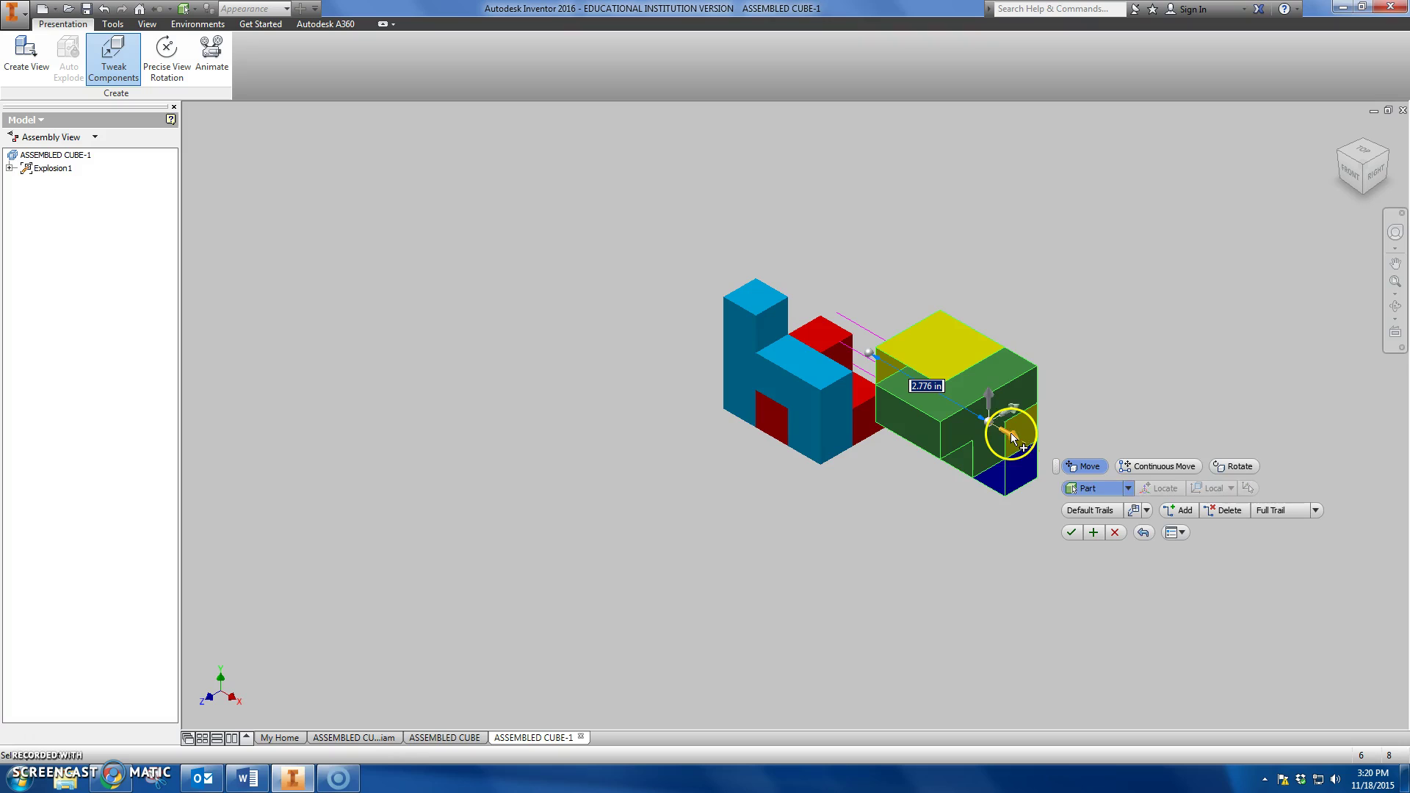
click(1115, 532)
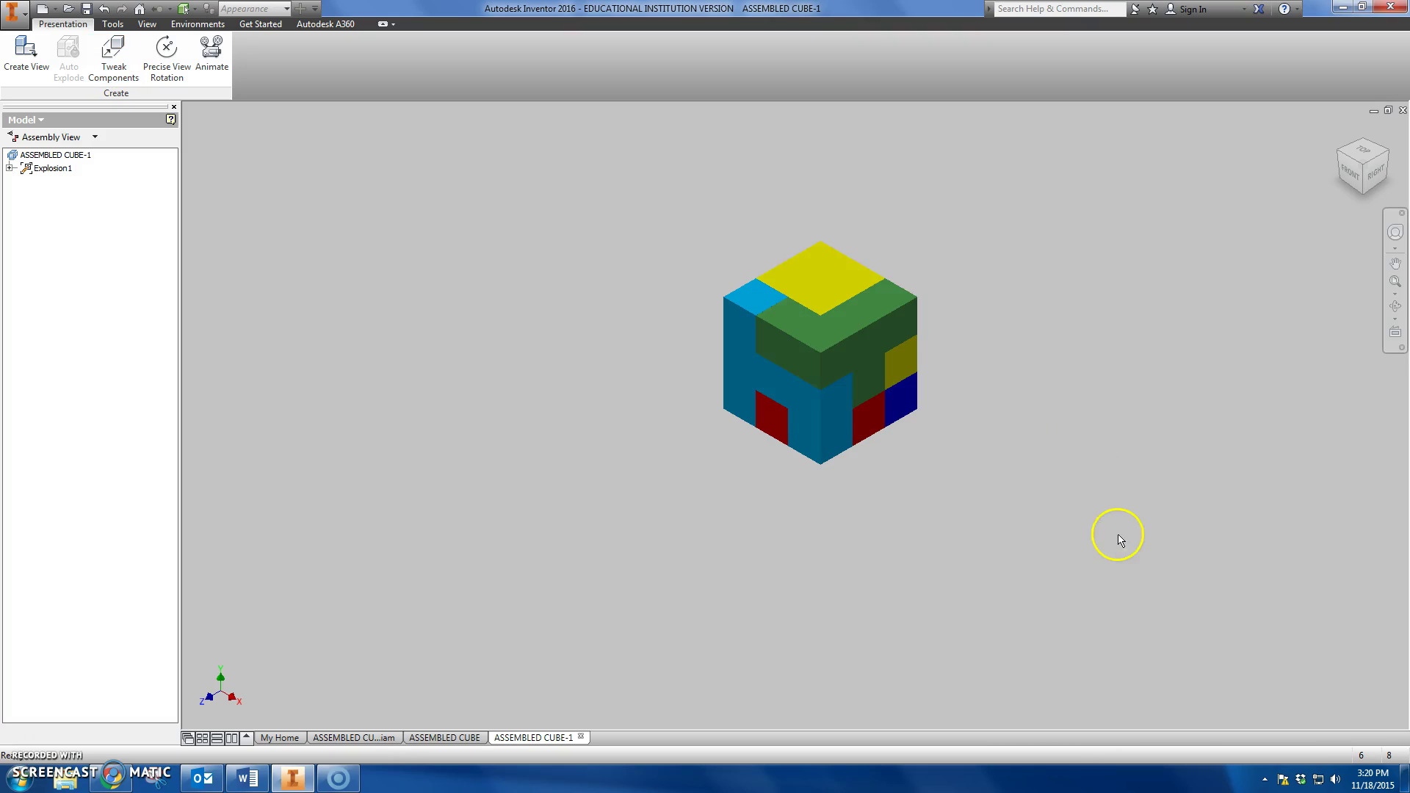
- Tweak the green part 4 in straight outward from its T-shaped face and apply the move
click(110, 56)
click(869, 356)
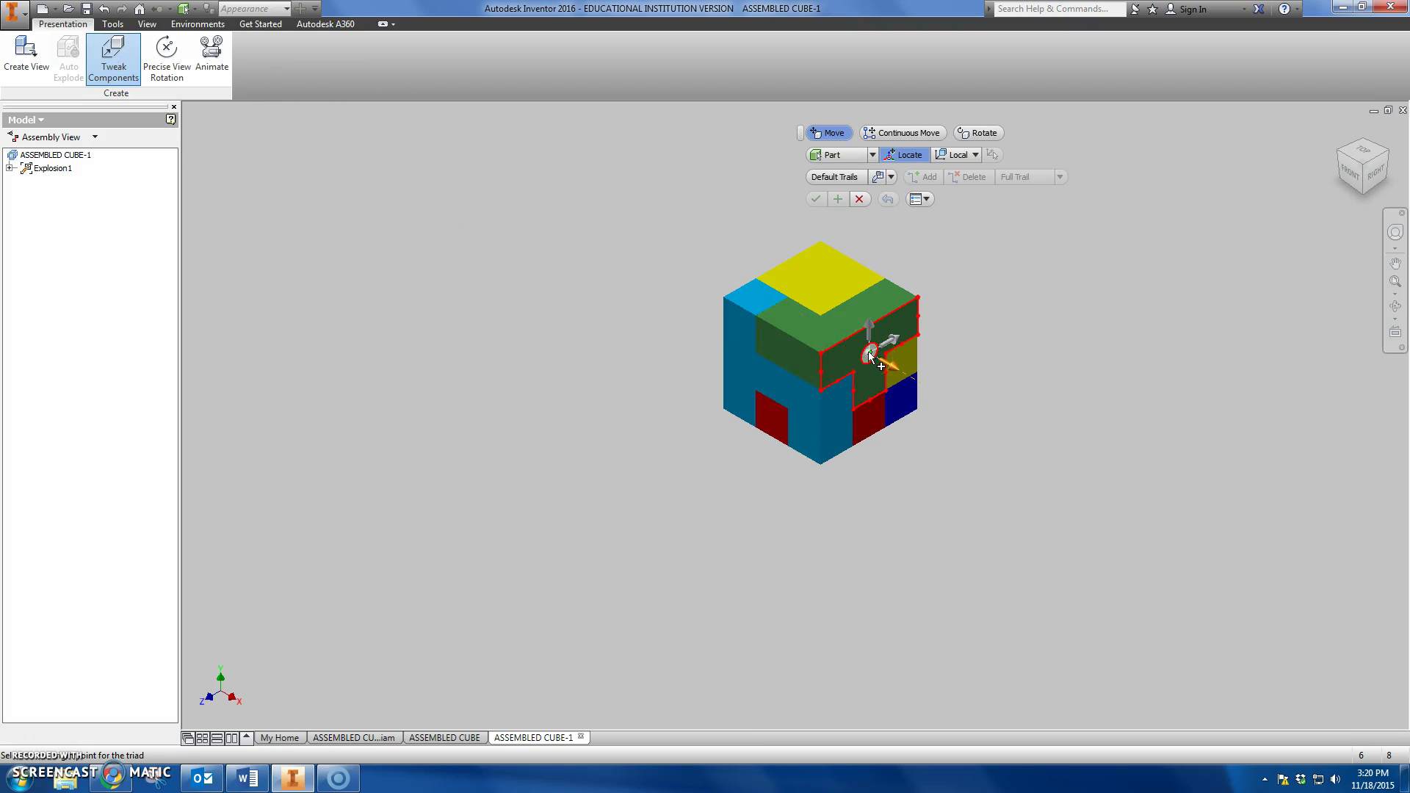
click(869, 356)
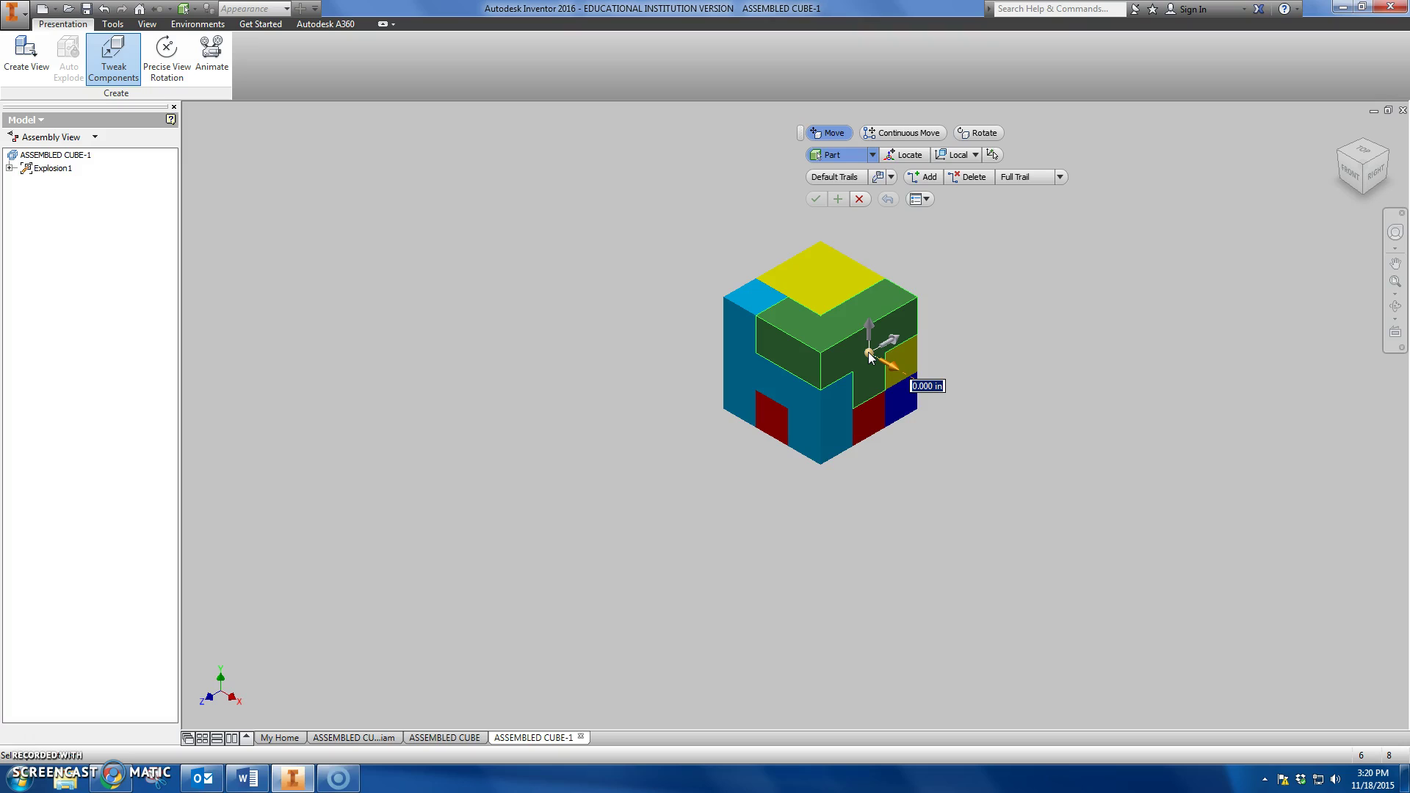
click(988, 308)
text(4)
key(Return)
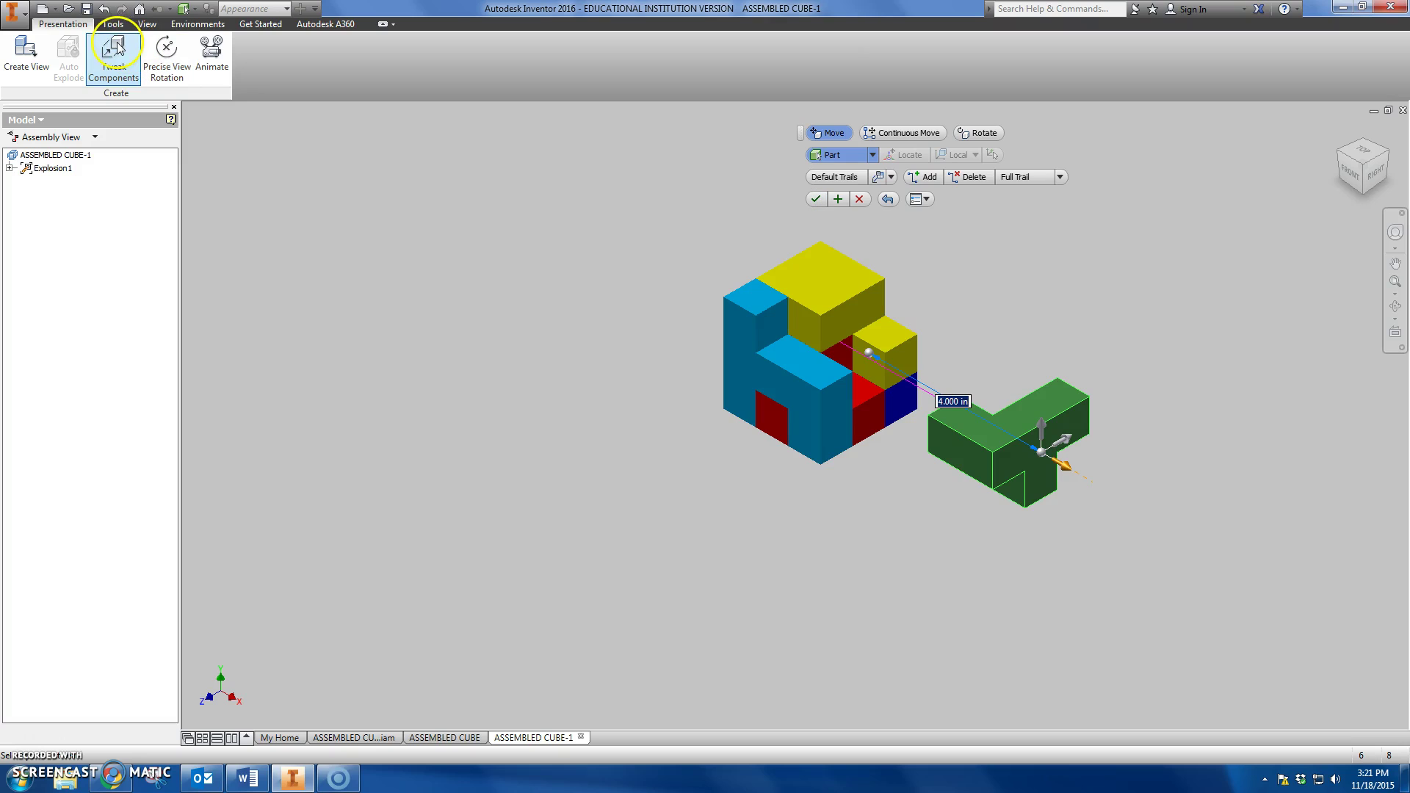
click(837, 199)
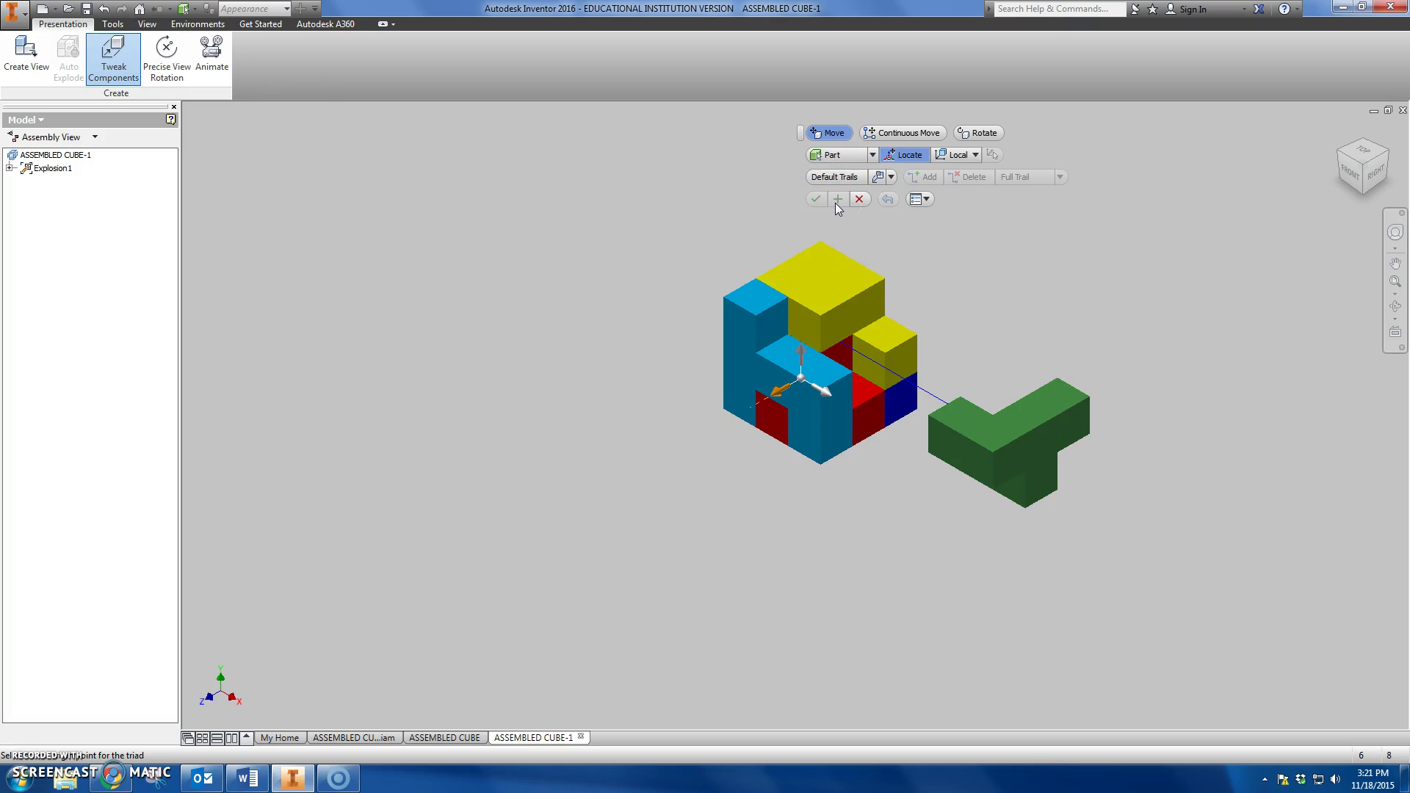
- Tweak the light blue part 4 in straight outward from its large front face and apply the move
drag(812, 277, 768, 383)
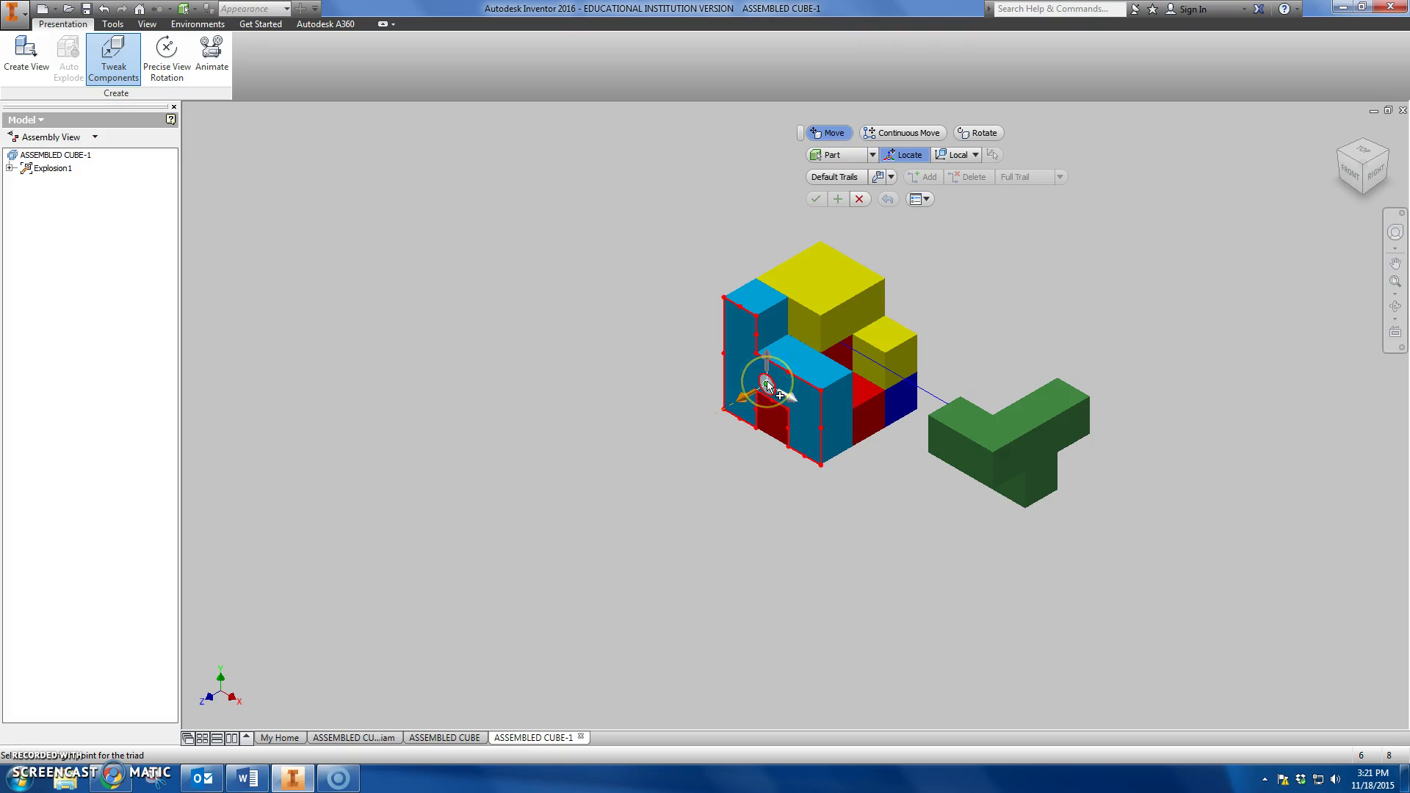
click(767, 385)
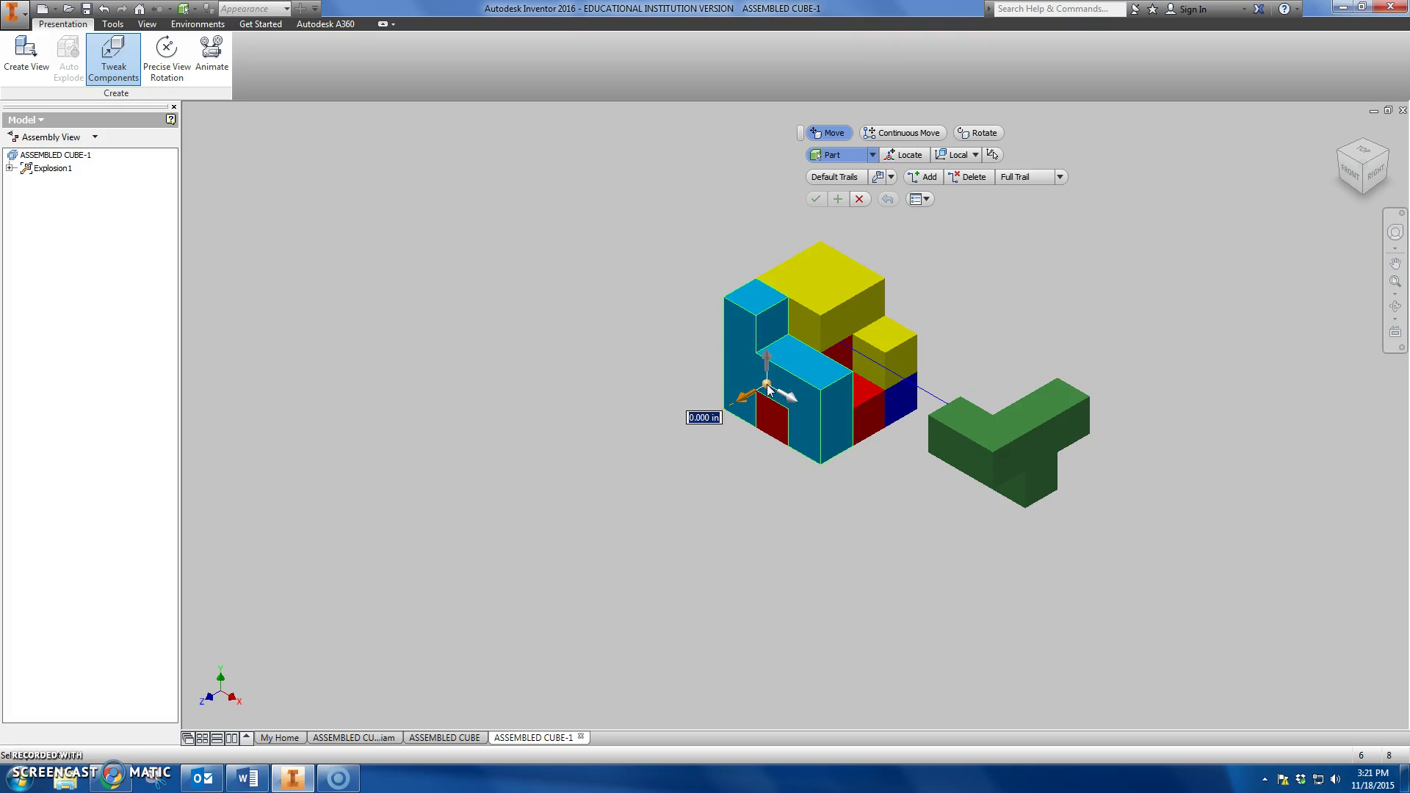
text(4)
key(Return)
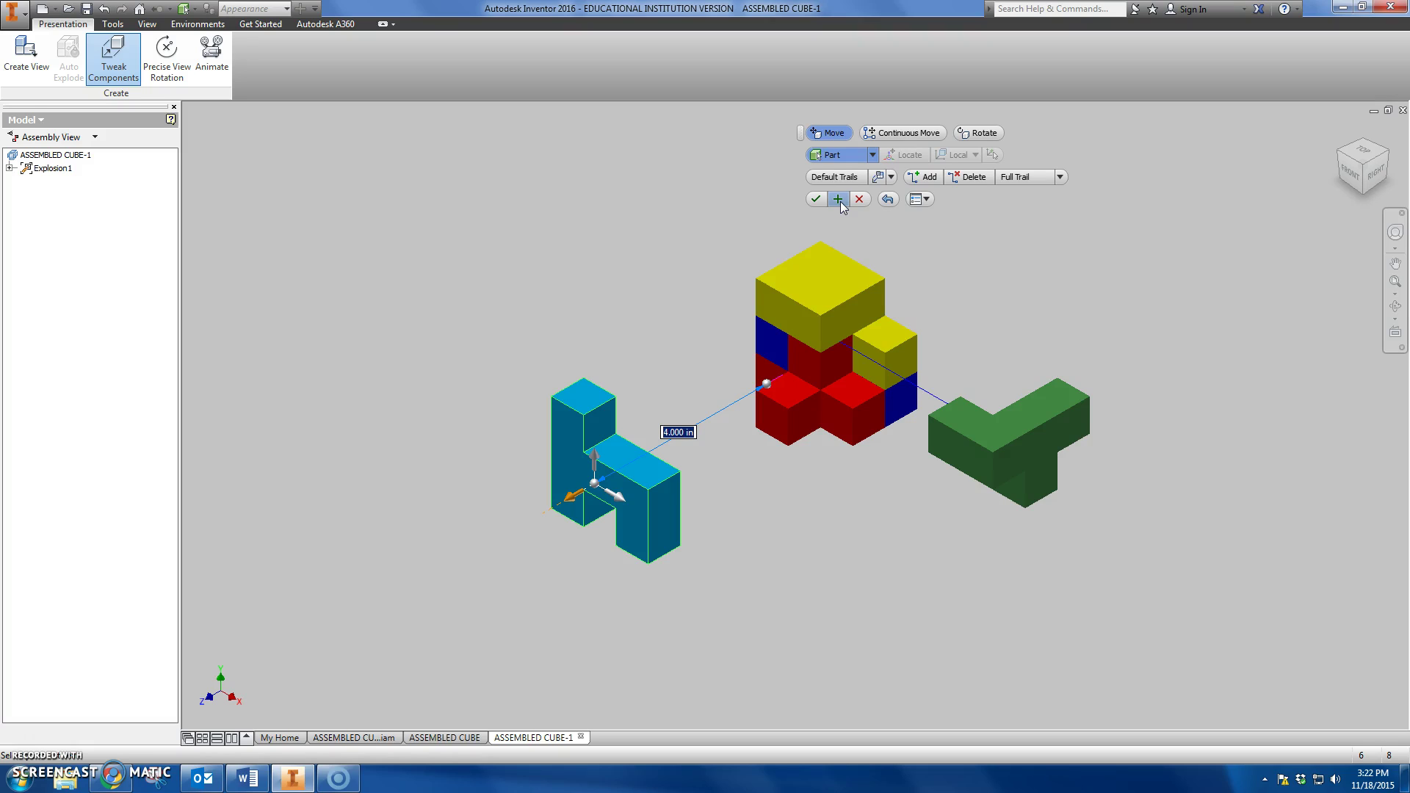
click(837, 199)
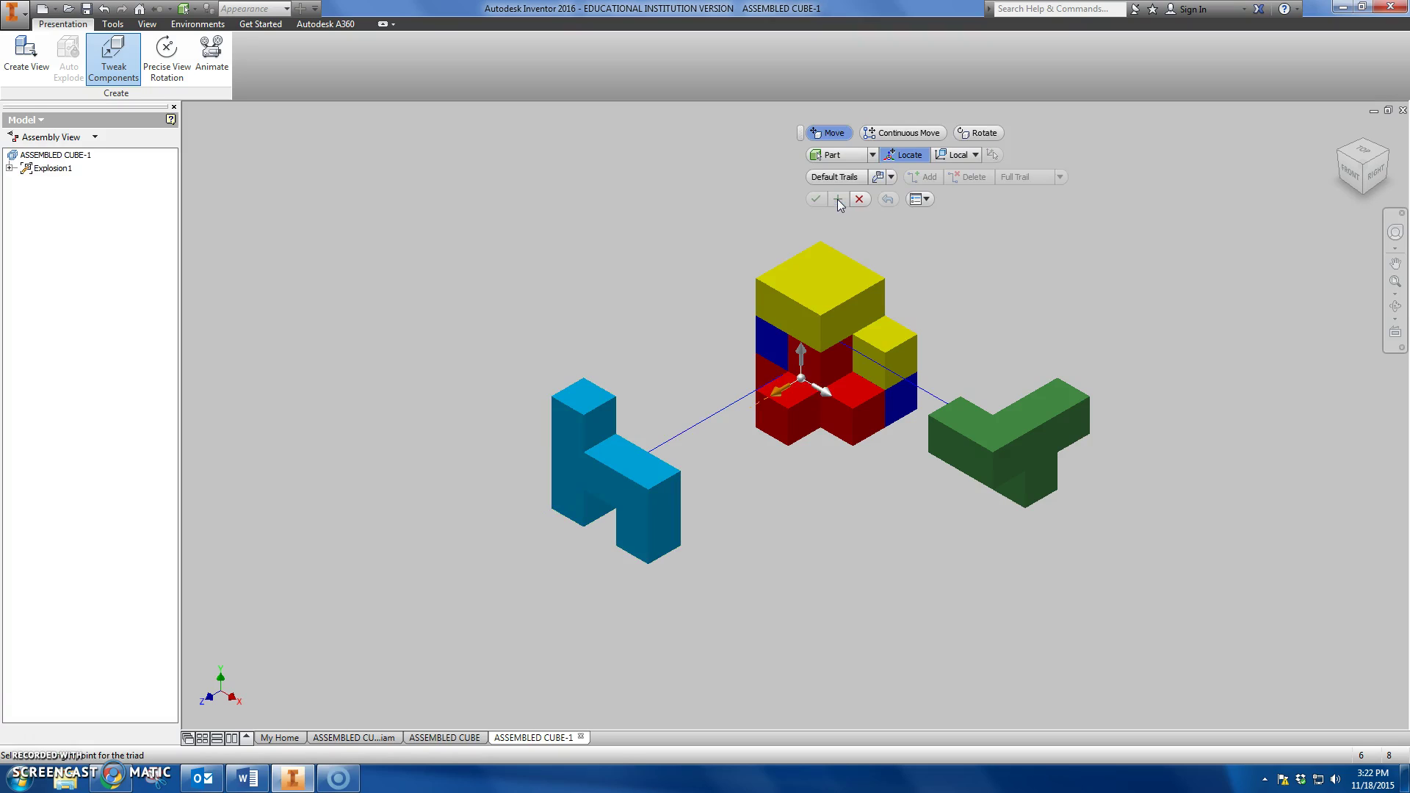
- Tweak the light blue part 2 in straight up from its top face and finish tweaking
click(592, 400)
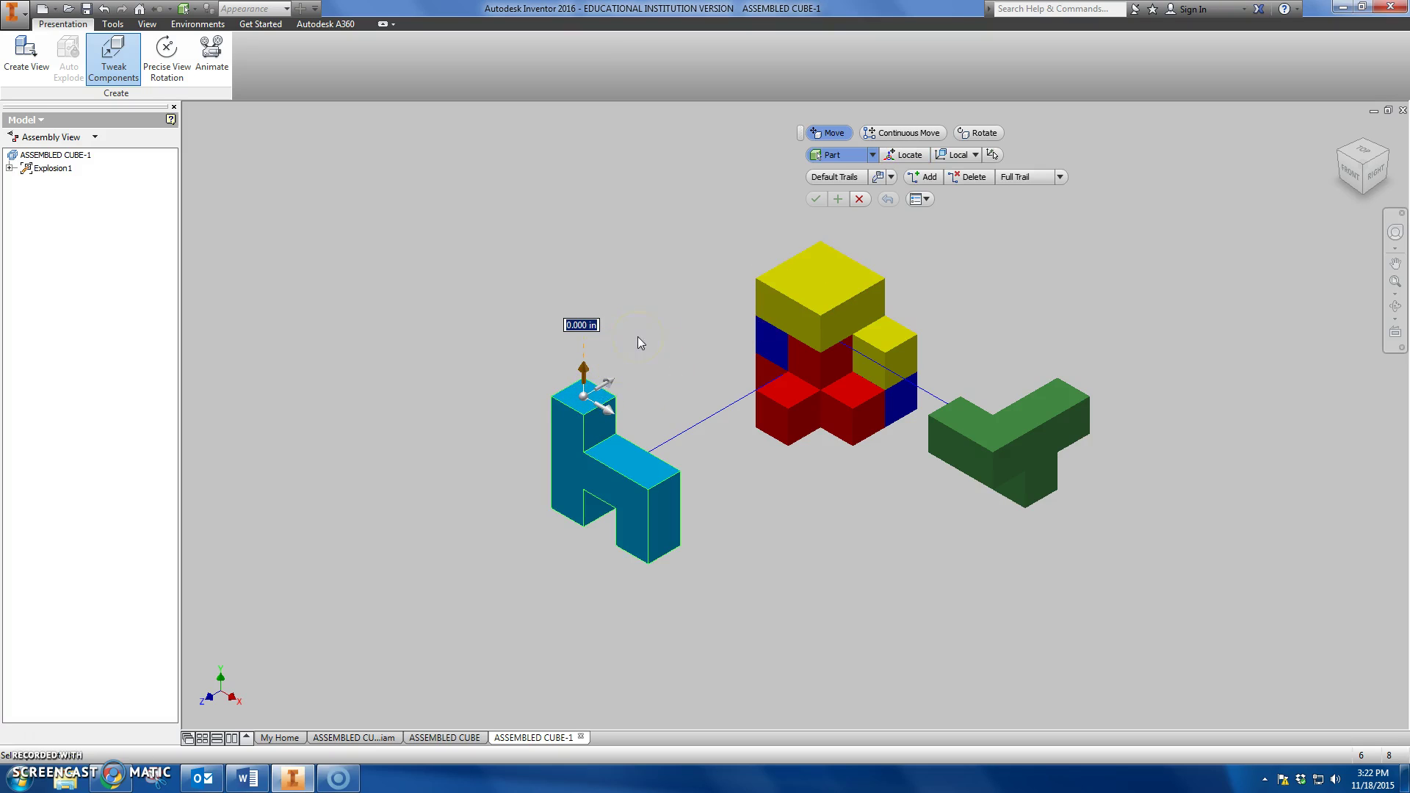
text(2)
key(Return)
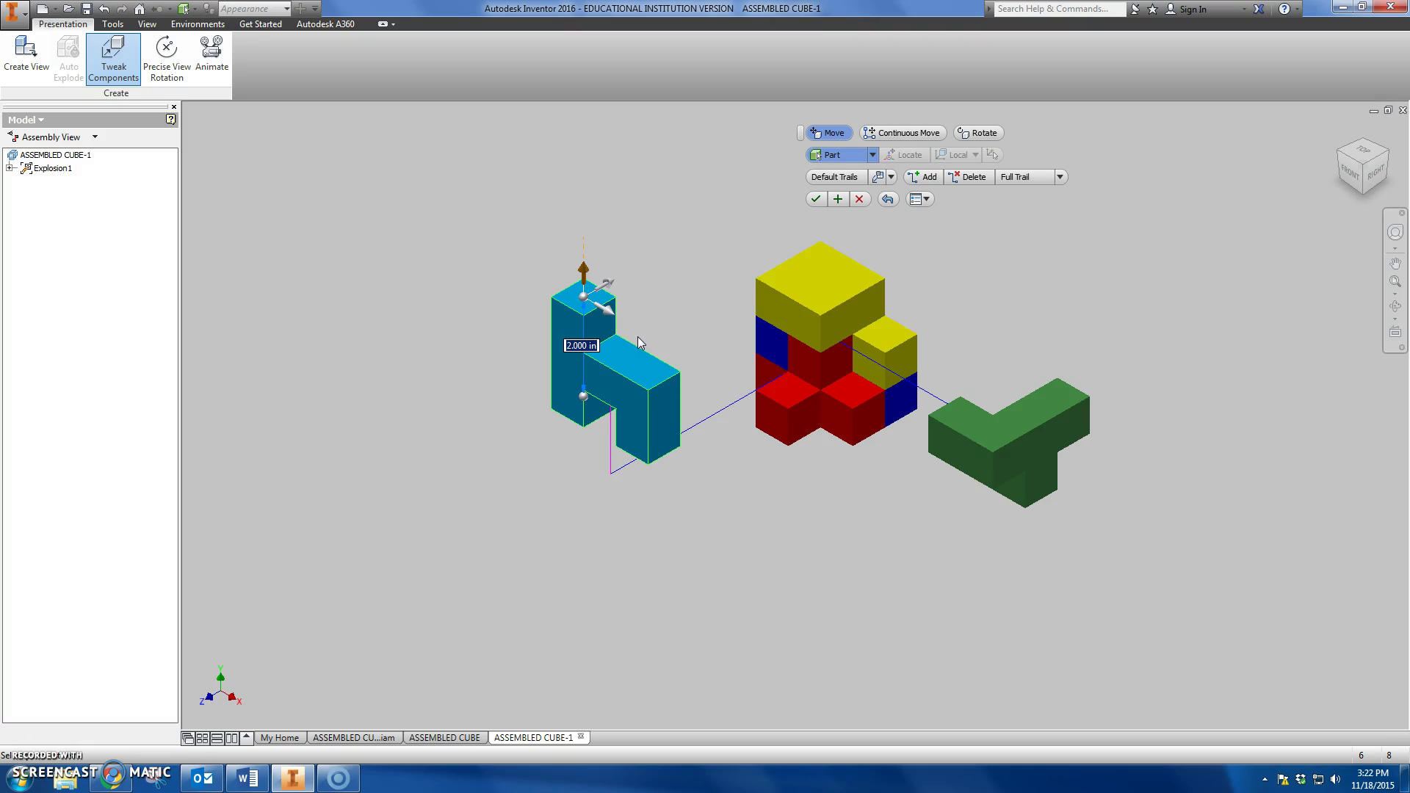
click(815, 205)
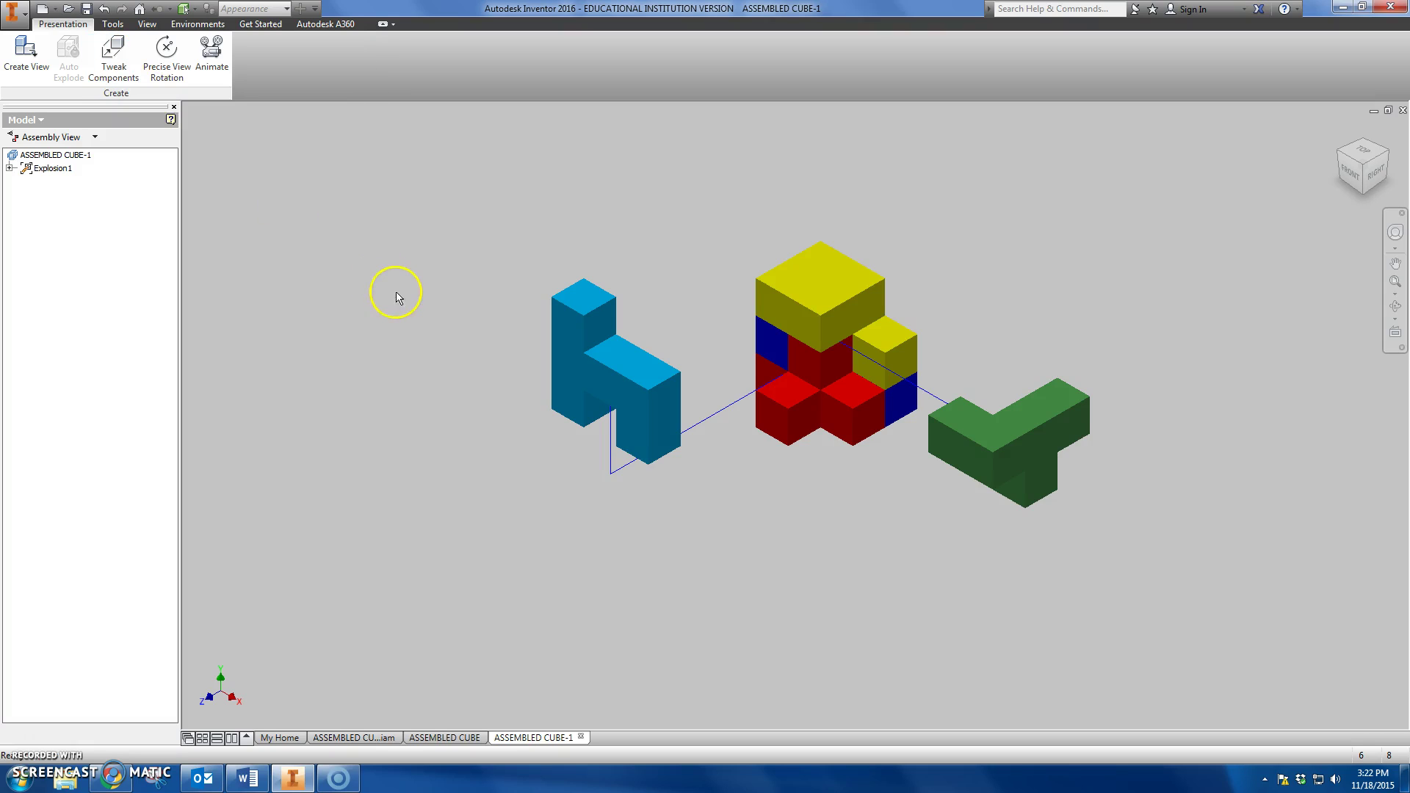
- Open the animation controls, move them clear of the model, and play the cube's assembly animation forward at the current interval
click(221, 70)
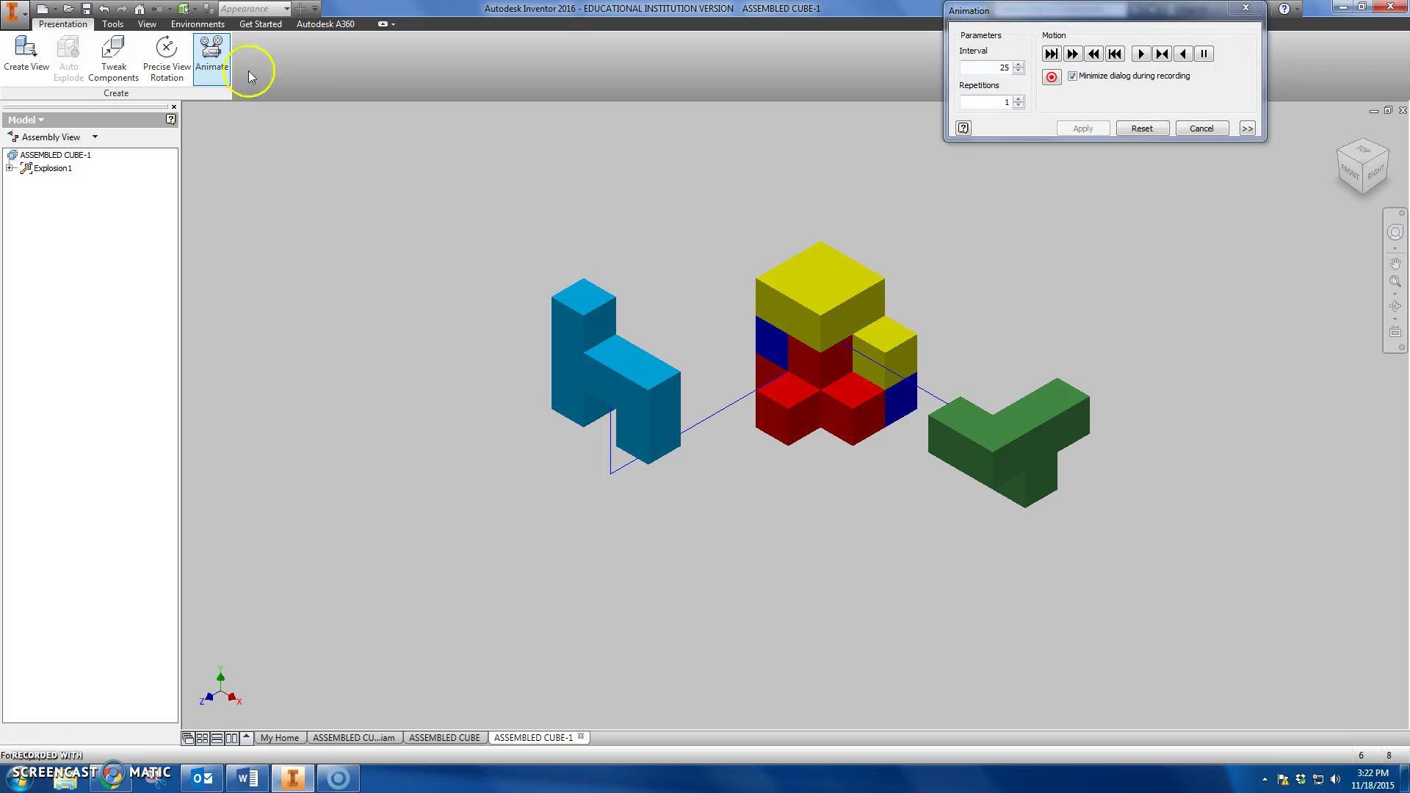
drag(1089, 11, 1100, 77)
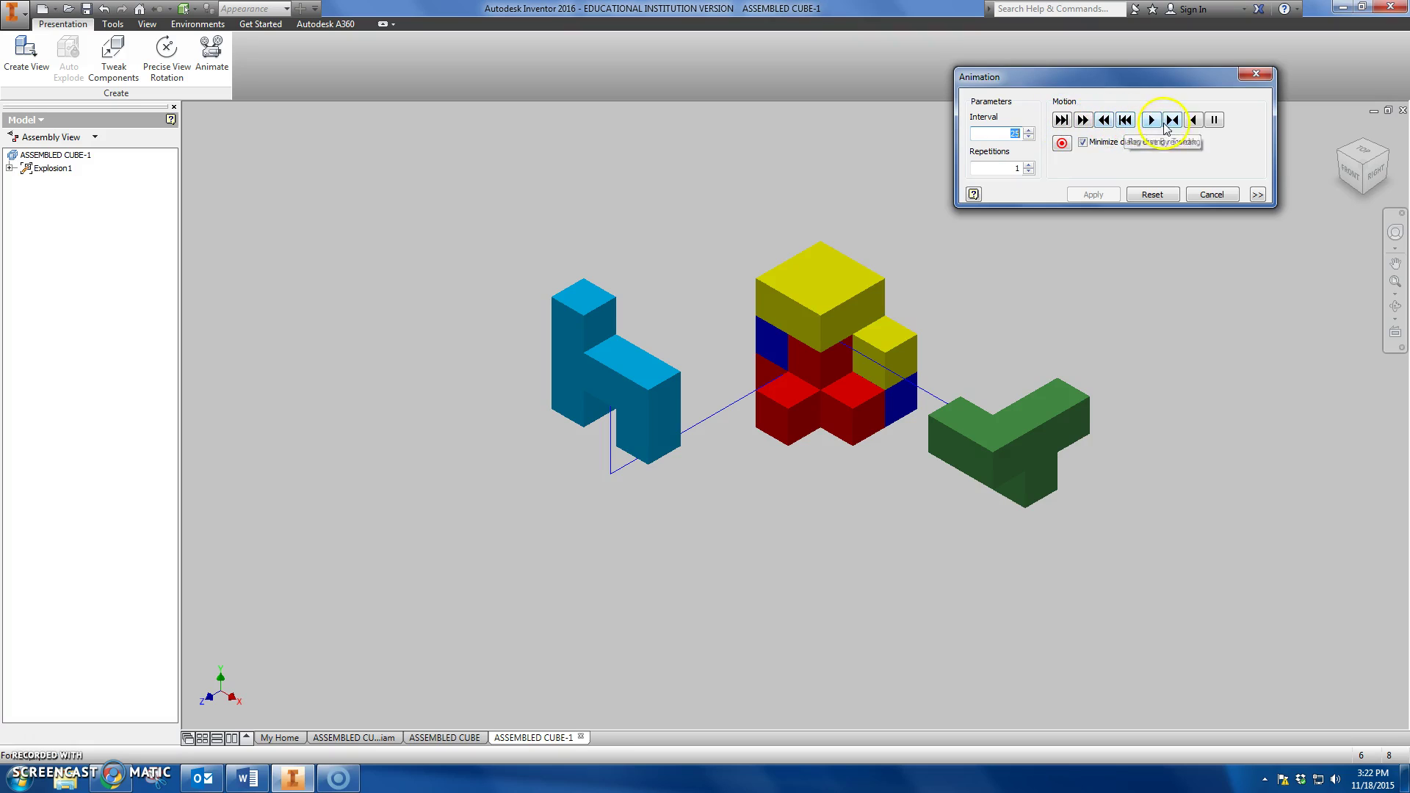
click(1151, 195)
double_click(1013, 132)
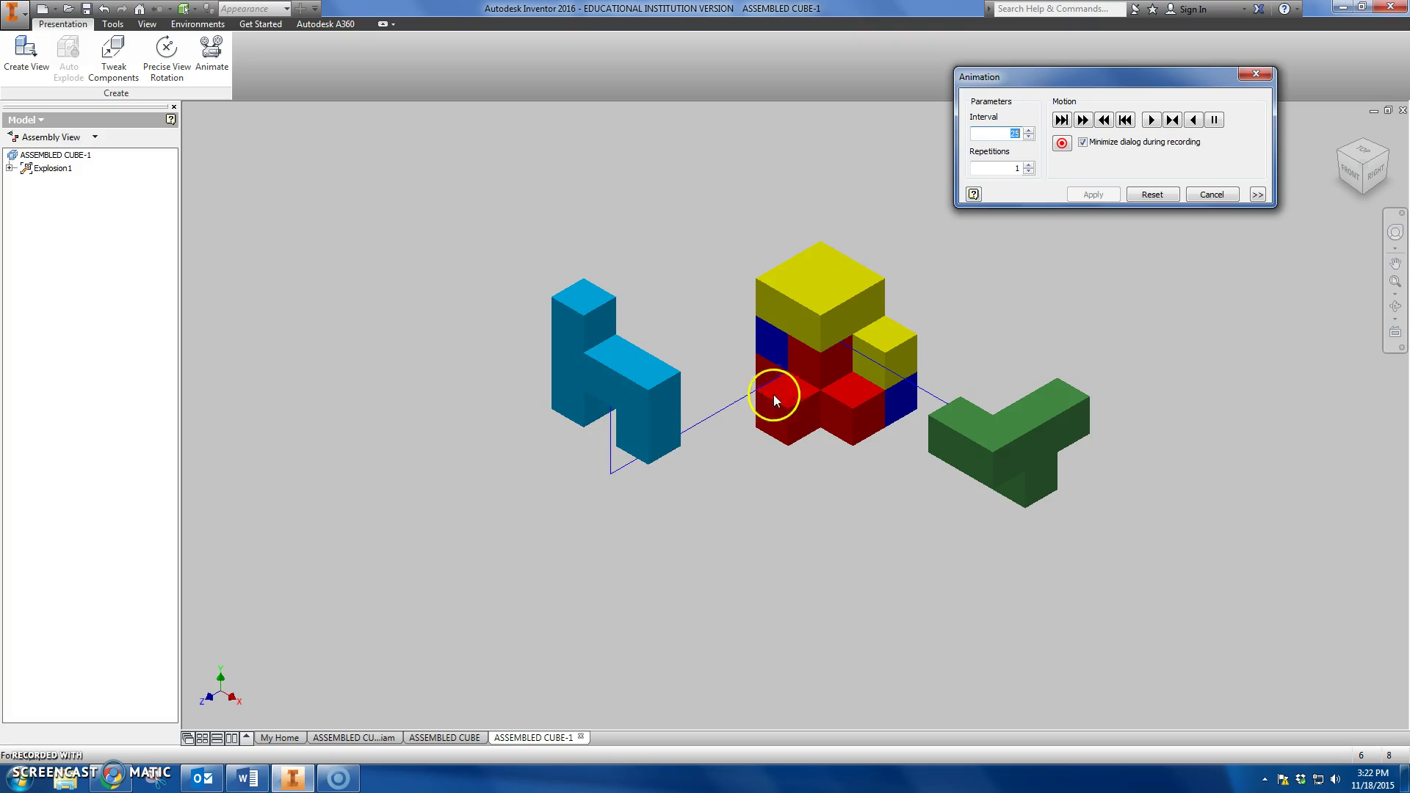
click(1150, 121)
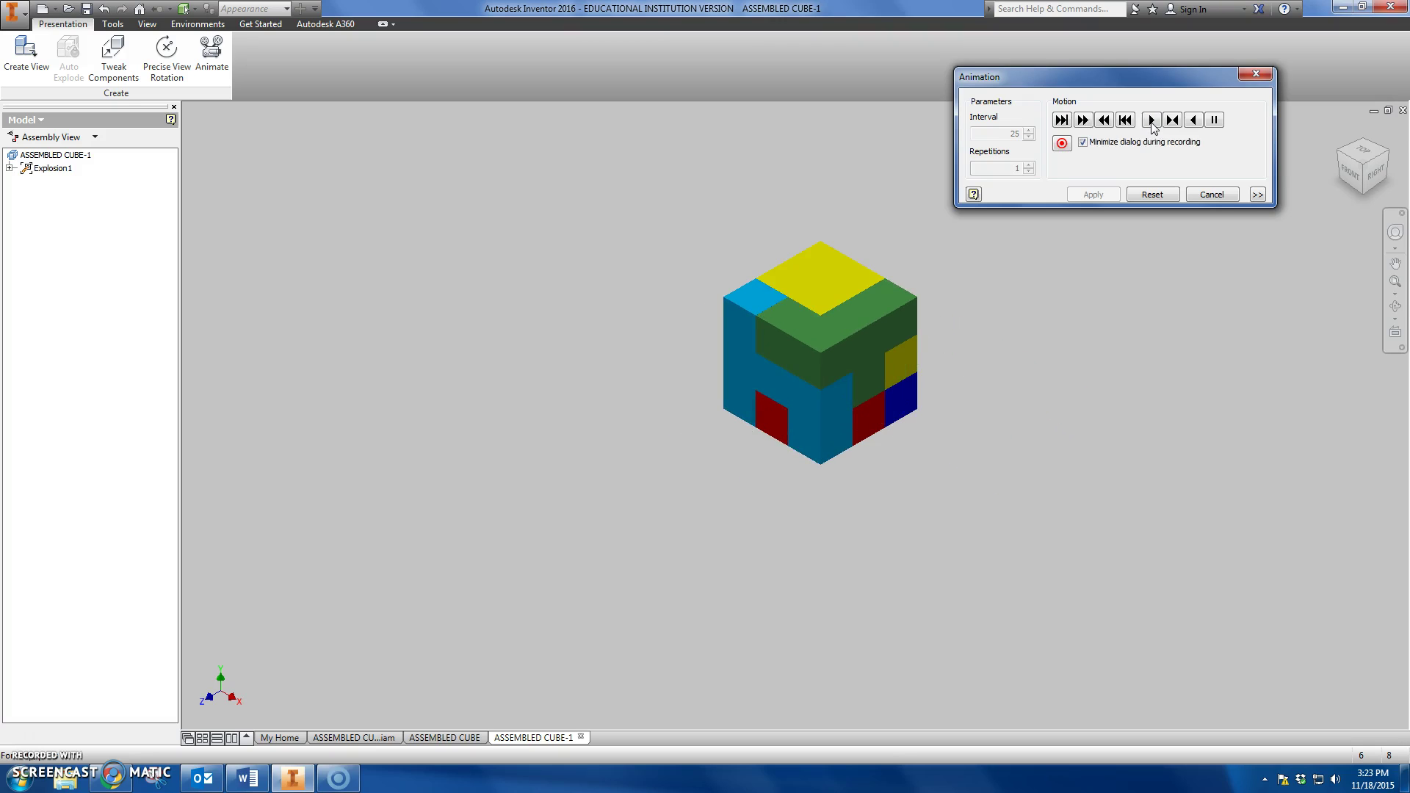
- Reset the animation, set its interval to 15, apply the change, and play the cube's assembly forward
click(1145, 196)
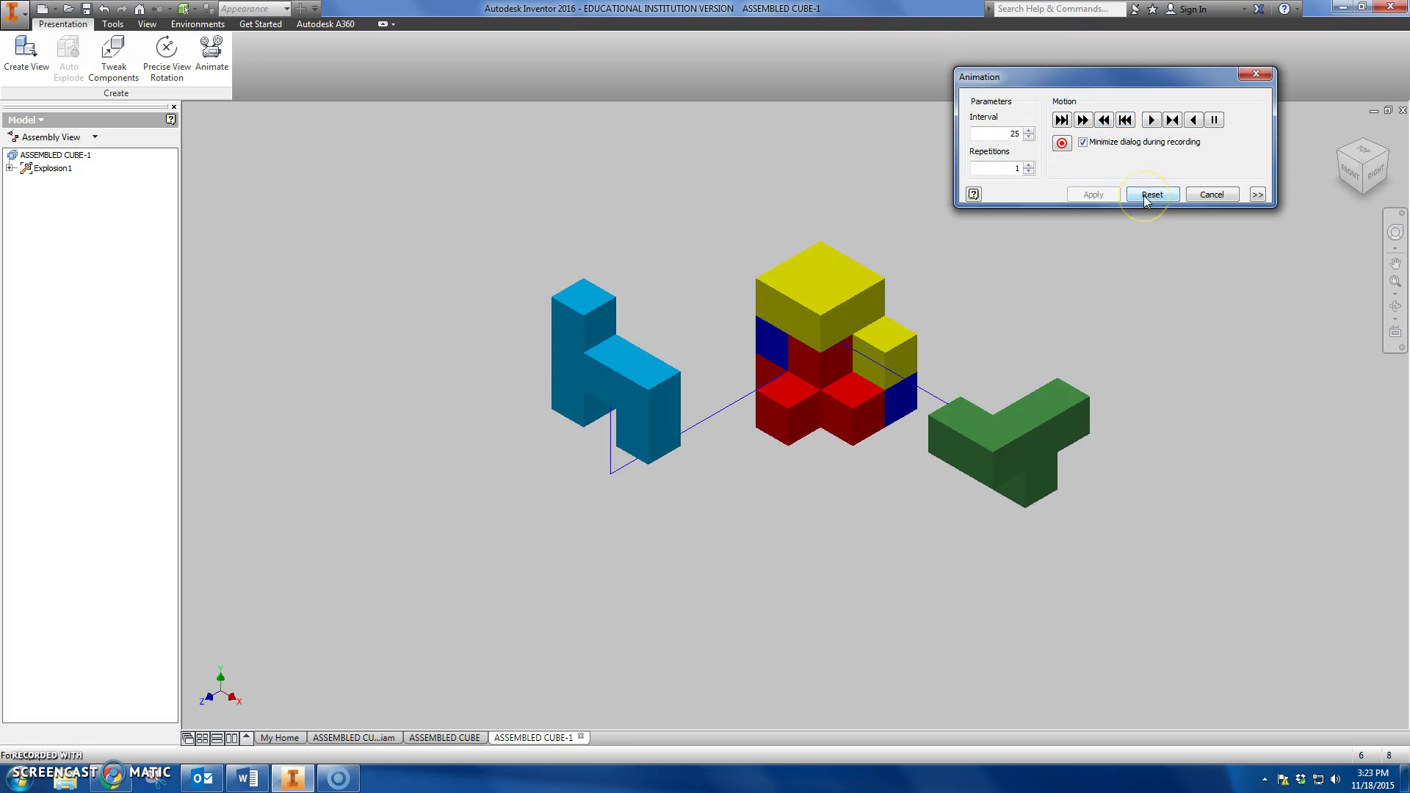
double_click(999, 134)
text(15)
click(1065, 142)
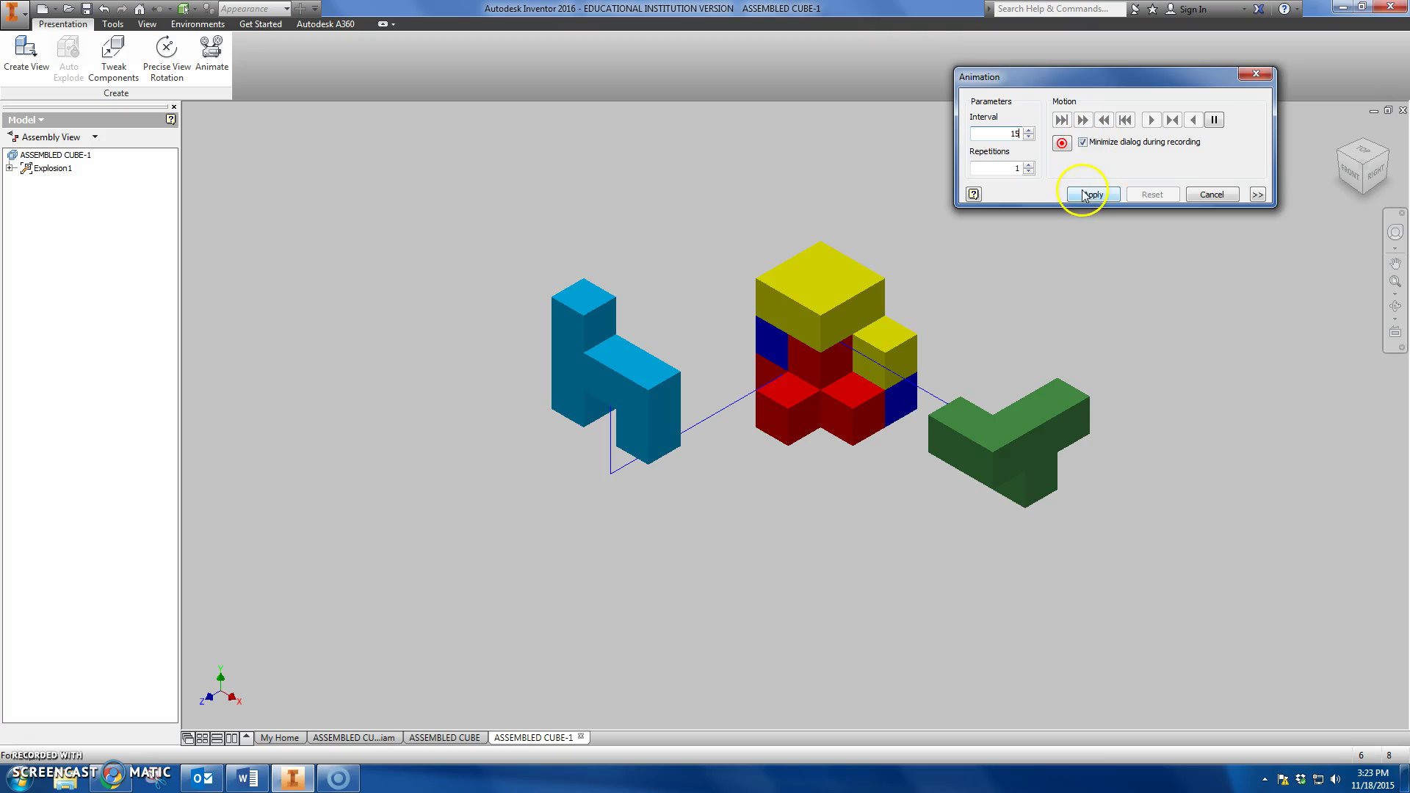
click(1085, 197)
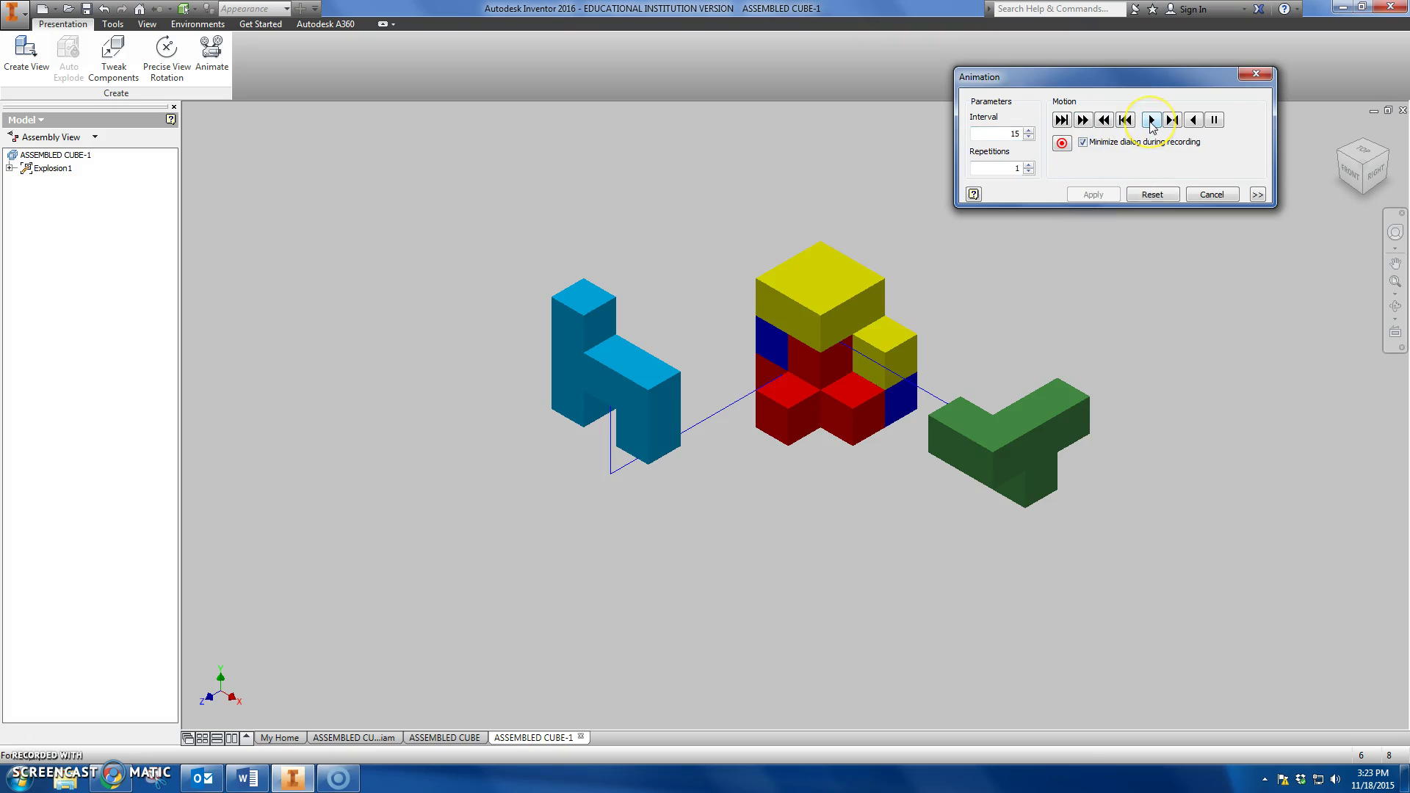
click(1150, 120)
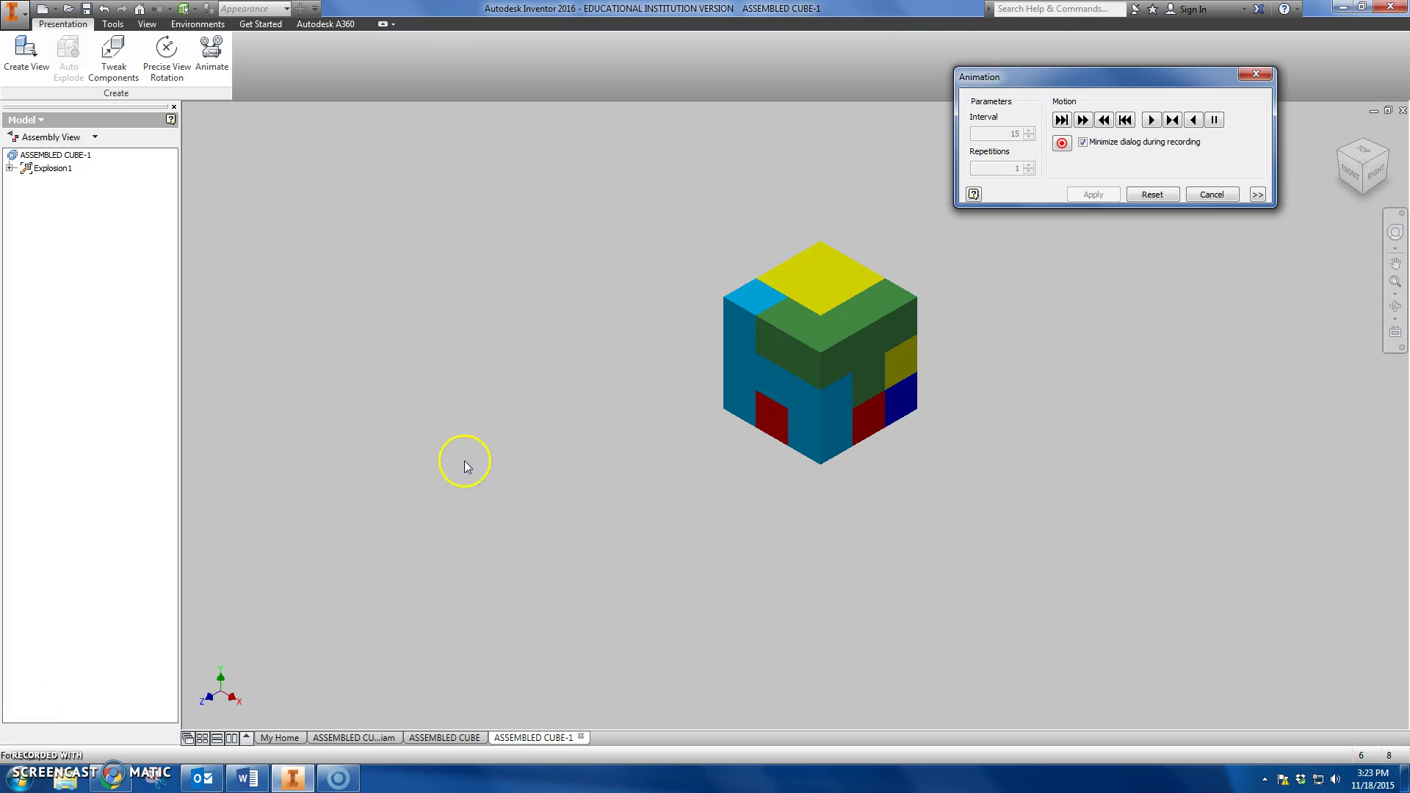
- Examine the assembled cube from other isometric corners, including a view from below
click(1388, 163)
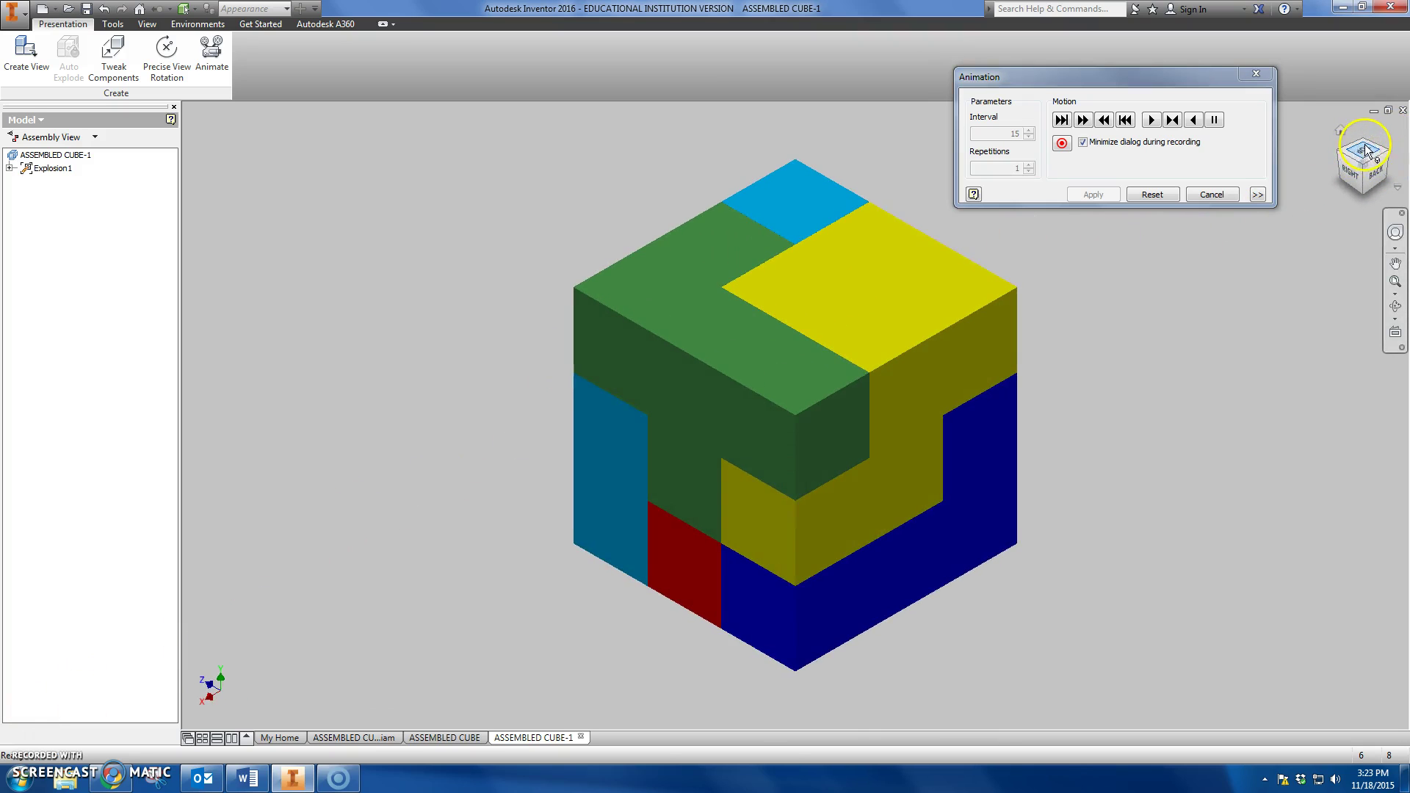
click(1367, 151)
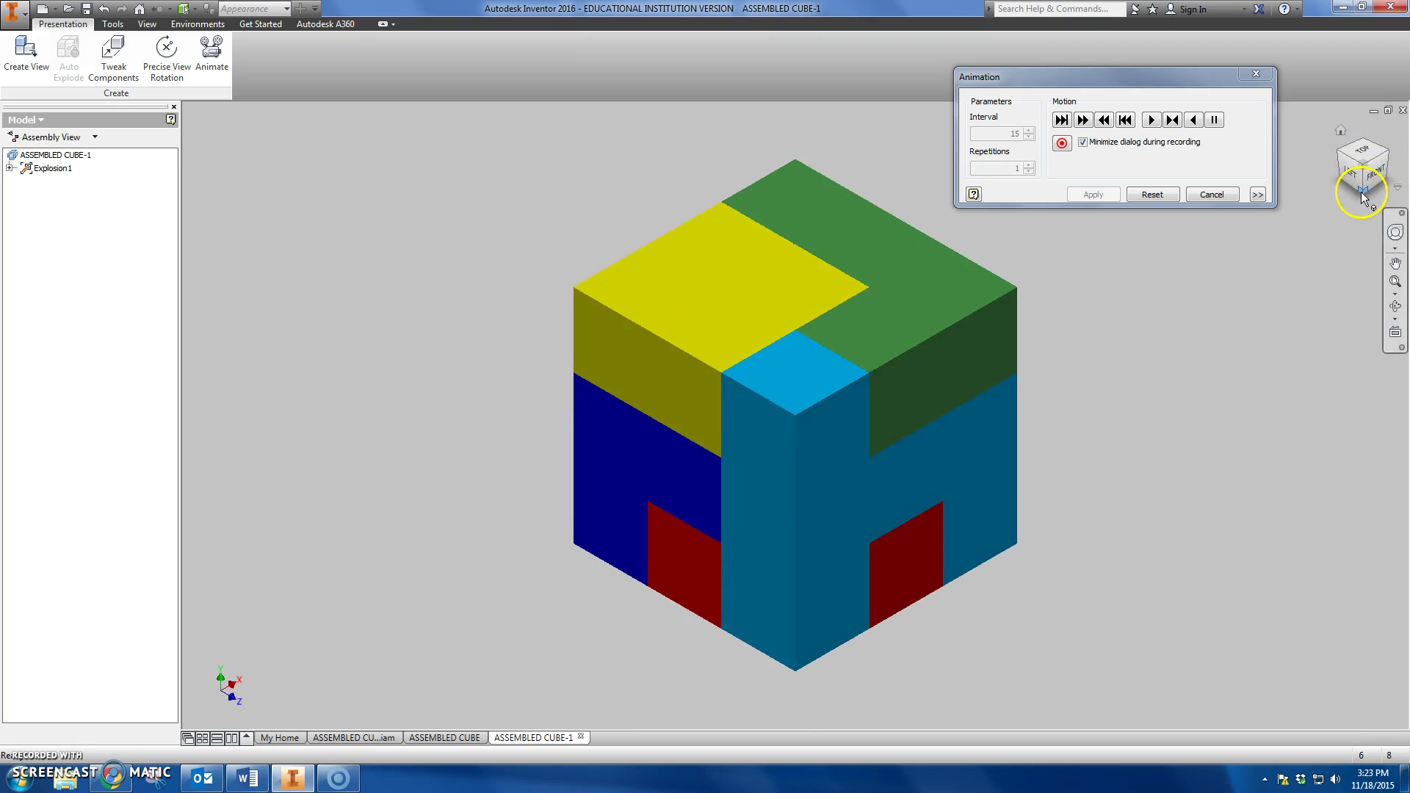
click(1360, 193)
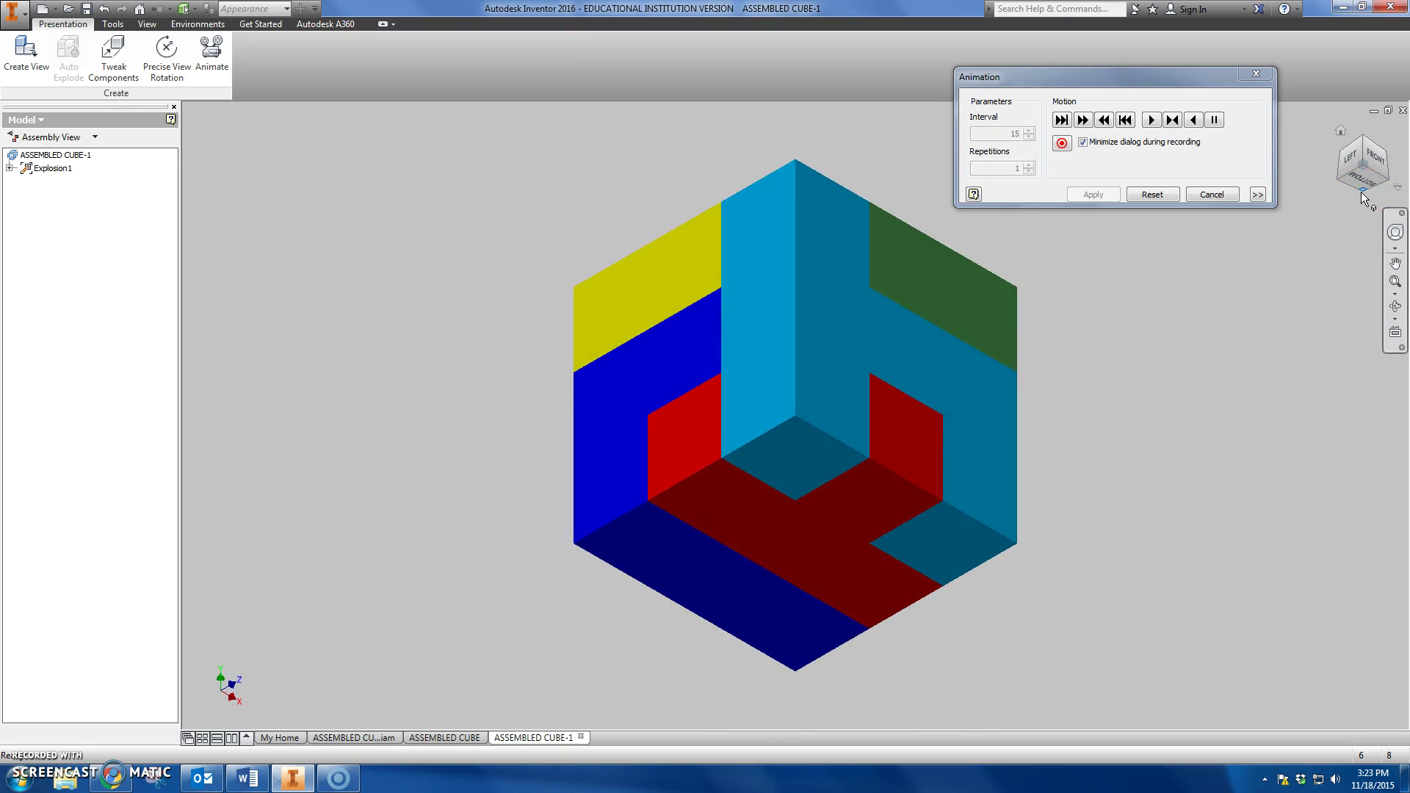